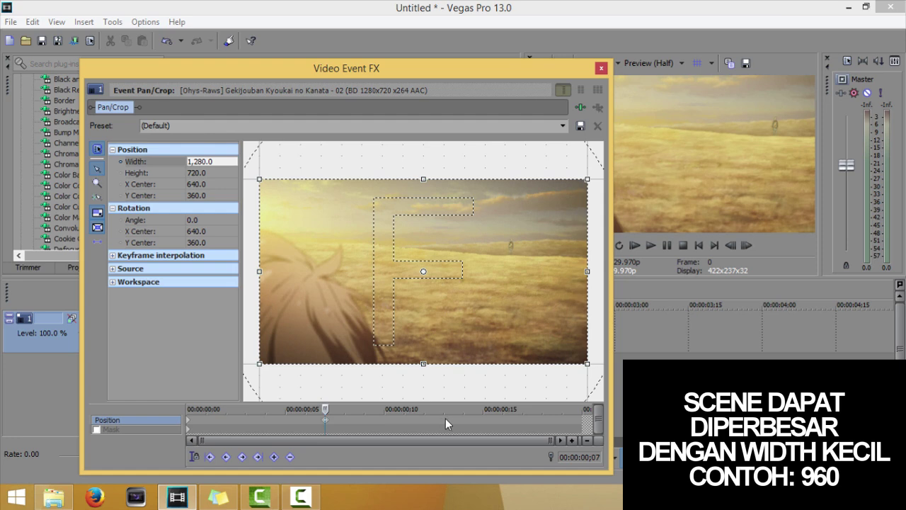
Set the first clip's crop width to 1,200 at frame 7 and move its frame 13 keyframe to frame 15
{"action": "left_click", "coordinate": [323, 418]}
{"action": "left_click", "coordinate": [212, 159]}
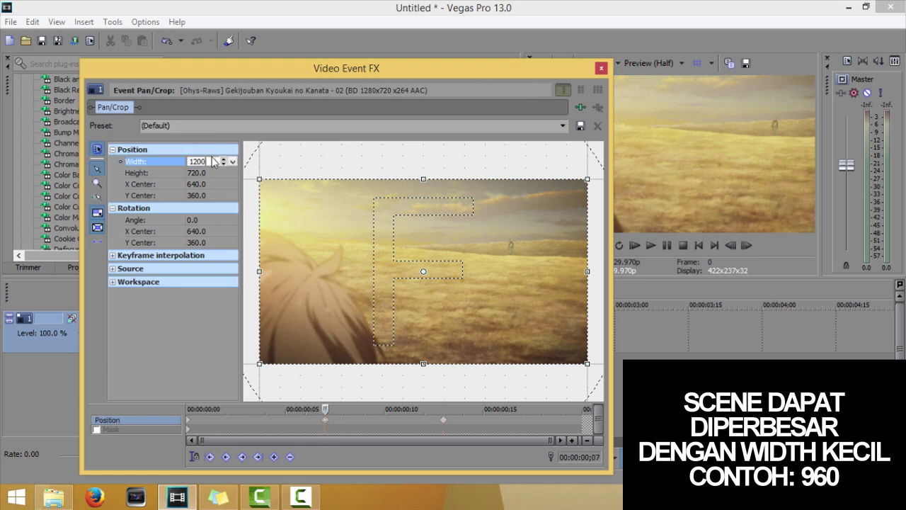
{"action": "key", "text": "Return"}
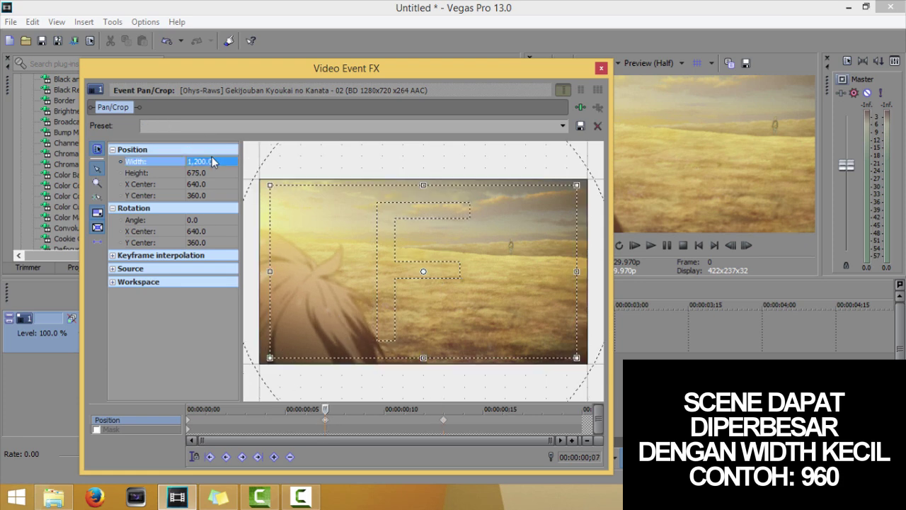
{"action": "left_click", "coordinate": [446, 421]}
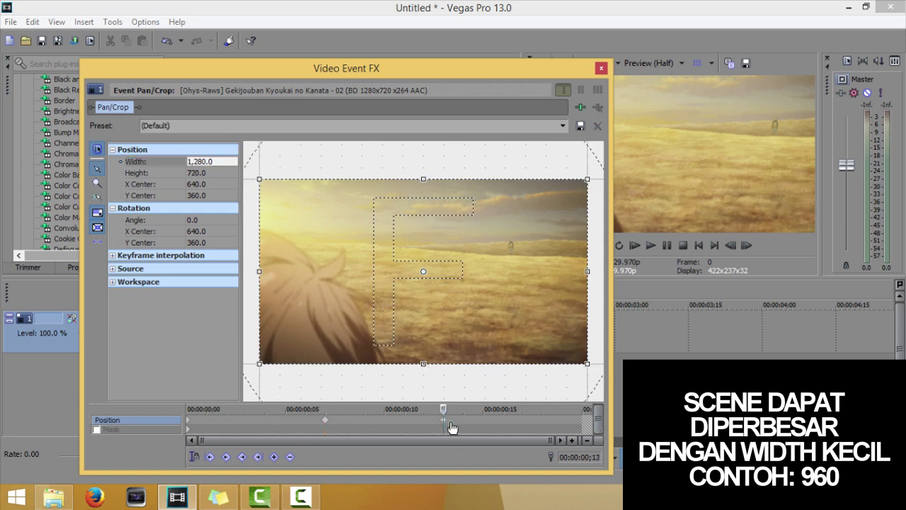
{"action": "left_click_drag", "start_coordinate": [446, 422], "coordinate": [484, 422]}
Add a pan/crop keyframe at frame 20 of the first clip with a width of 840
{"action": "left_click", "coordinate": [582, 423]}
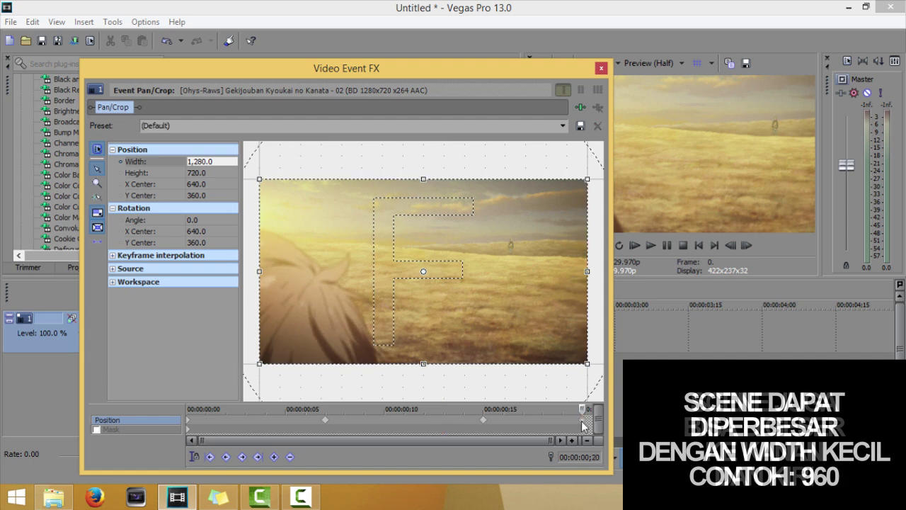
{"action": "left_click", "coordinate": [214, 162]}
{"action": "type", "text": "840"}
{"action": "key", "text": "Return"}
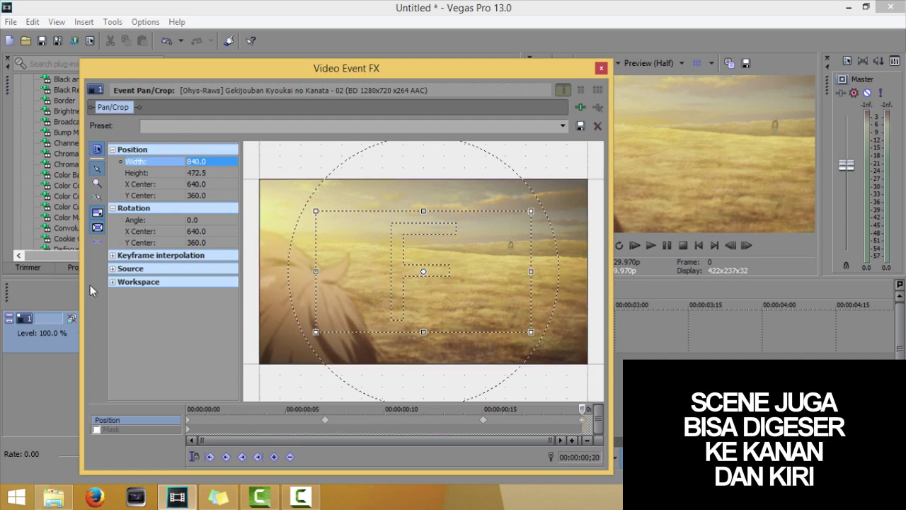
Allow movement in all directions, move the frame 20 crop area to about X 858, Y 241, and preview the result
{"action": "left_click", "coordinate": [98, 244]}
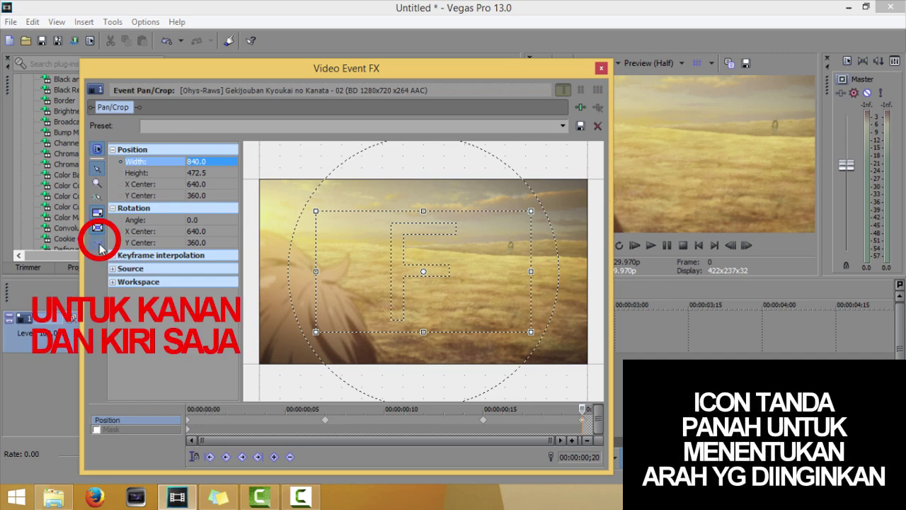
{"action": "left_click", "coordinate": [98, 244]}
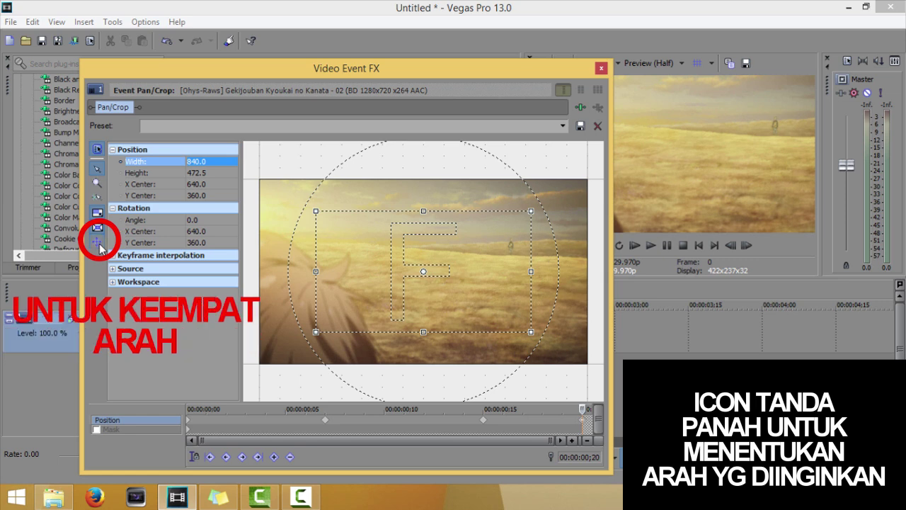
{"action": "left_click_drag", "start_coordinate": [440, 297], "coordinate": [495, 267]}
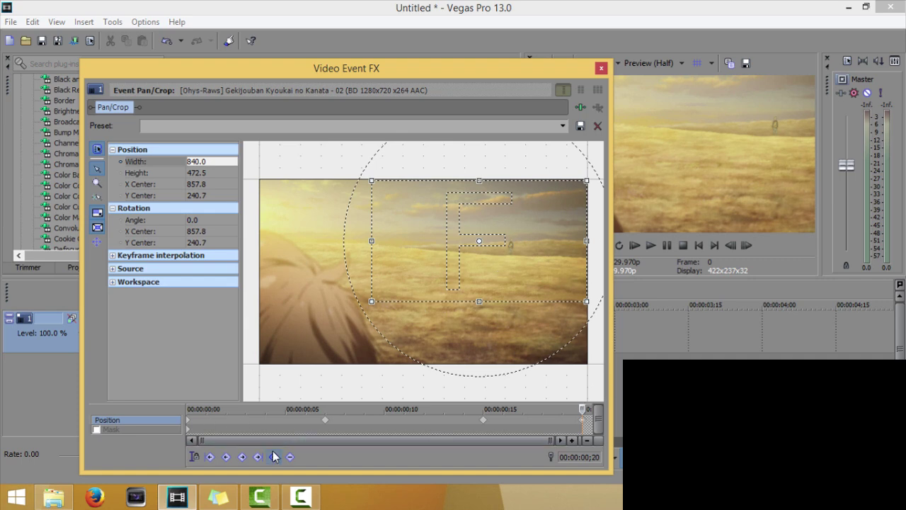
{"action": "left_click", "coordinate": [601, 67]}
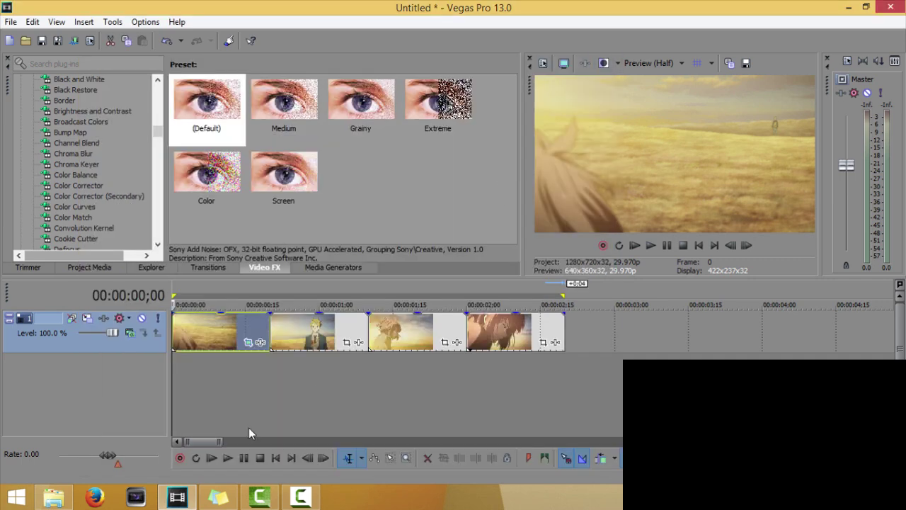
{"action": "left_click", "coordinate": [210, 458]}
{"action": "key", "text": "space"}
At frame 6 of the second clip, set the crop width to 1,080 and move the crop area to about X 738.5, Y 308
{"action": "left_click", "coordinate": [347, 343]}
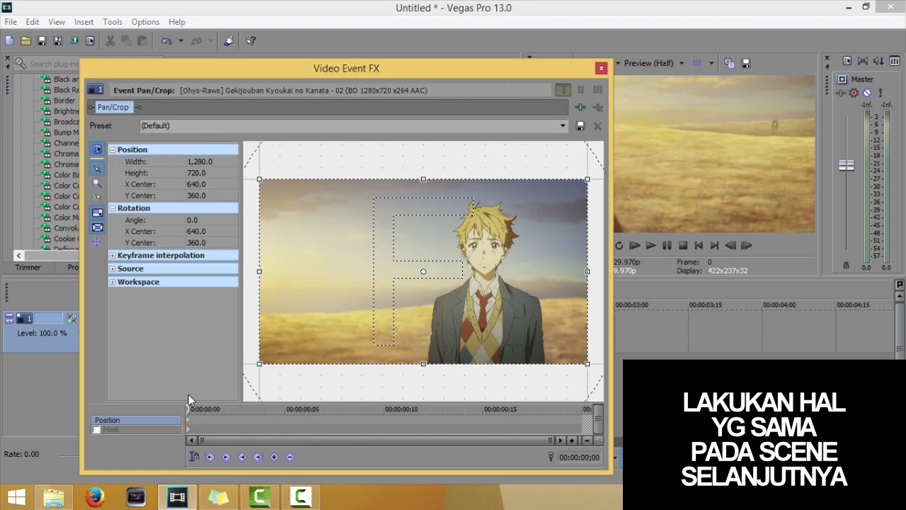
{"action": "left_click", "coordinate": [304, 419]}
{"action": "double_click", "coordinate": [202, 162]}
{"action": "type", "text": "1080"}
{"action": "key", "text": "Return"}
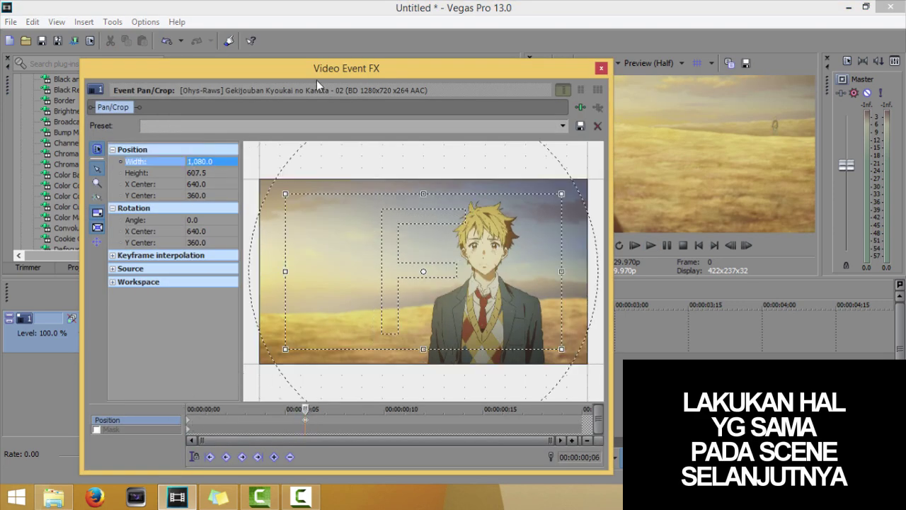
{"action": "left_click_drag", "start_coordinate": [370, 277], "coordinate": [435, 260]}
Add a keyframe at frame 13 of the second clip with a crop width of 1,000
{"action": "left_click", "coordinate": [444, 417]}
{"action": "double_click", "coordinate": [213, 161]}
{"action": "type", "text": "1000"}
{"action": "key", "text": "Return"}
At frame 20 of the second clip, shift the crop area left to an X center of 500
{"action": "left_click", "coordinate": [582, 418]}
{"action": "left_click_drag", "start_coordinate": [352, 257], "coordinate": [292, 258]}
{"action": "left_click", "coordinate": [200, 184]}
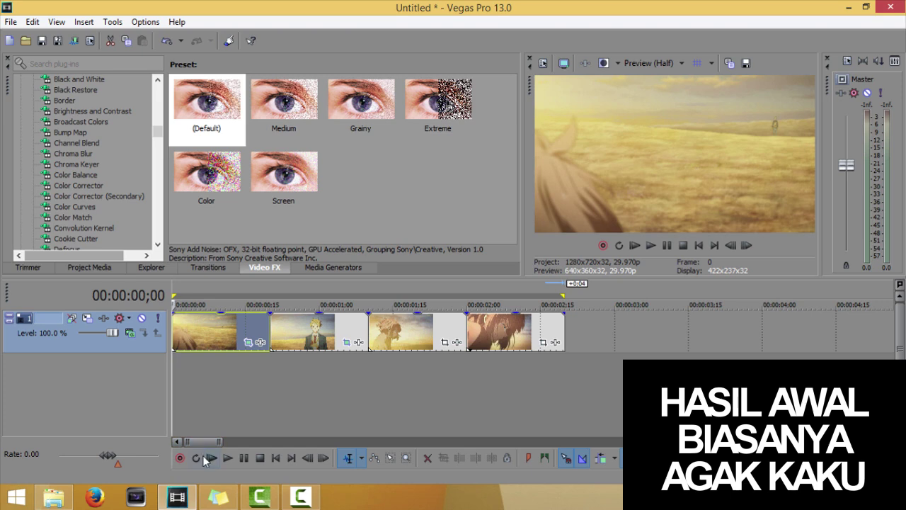
Play the edited sequence from the start to check the motion of the first two clips
{"action": "left_click", "coordinate": [211, 458]}
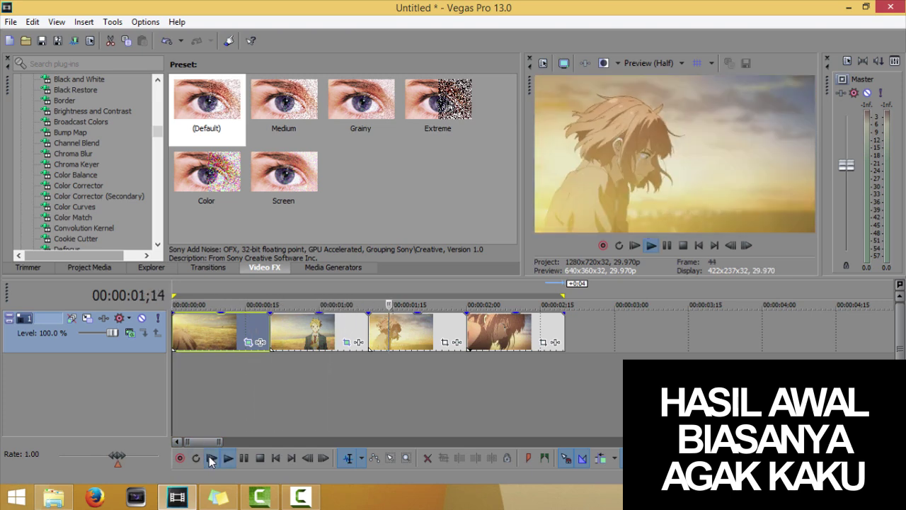
{"action": "key", "text": "space"}
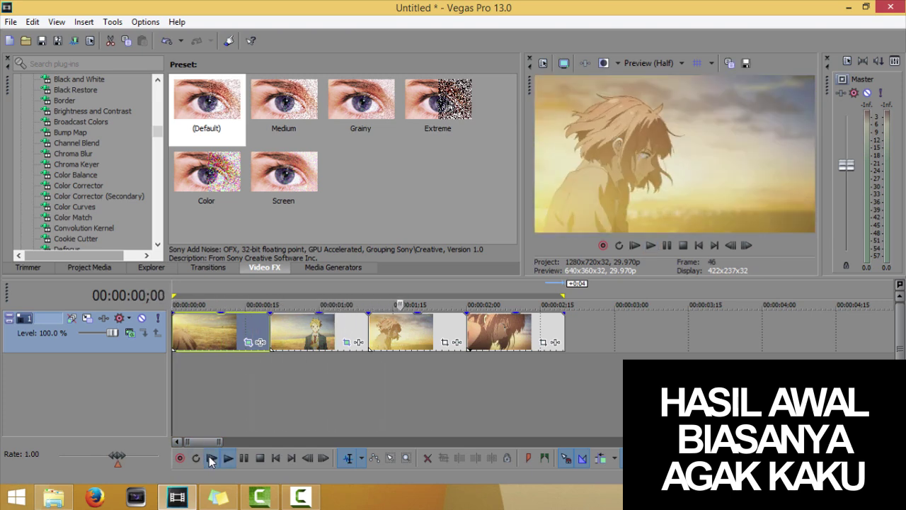
{"action": "key", "text": "space"}
Set the first clip's opening position keyframe to Fast and its frame 15 keyframe to Slow
{"action": "left_click", "coordinate": [248, 344]}
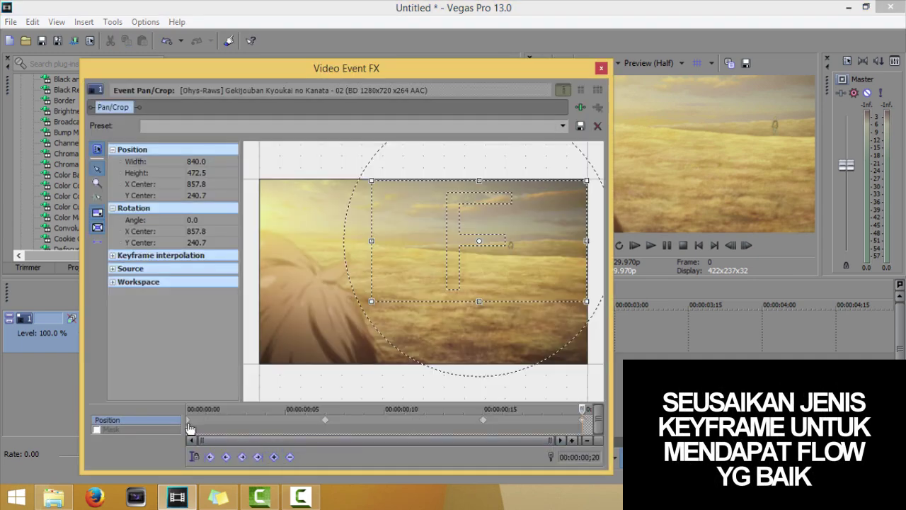
{"action": "right_click", "coordinate": [189, 425]}
{"action": "left_click", "coordinate": [234, 357]}
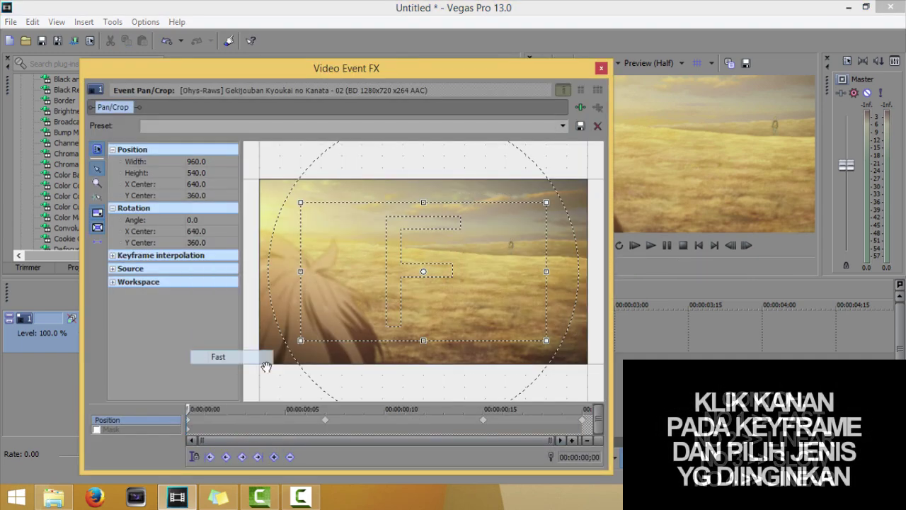
{"action": "left_click", "coordinate": [483, 423]}
{"action": "right_click", "coordinate": [483, 419]}
{"action": "left_click", "coordinate": [503, 366]}
{"action": "left_click", "coordinate": [601, 68]}
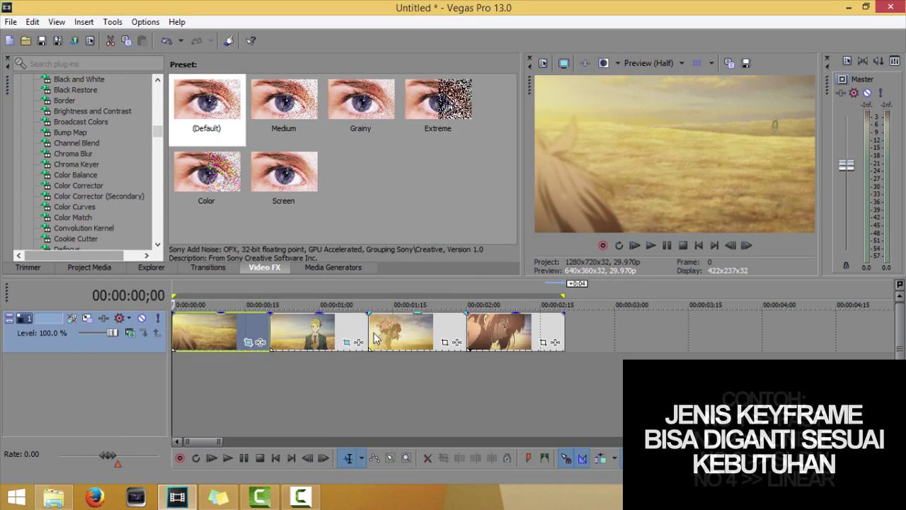
Set the second clip's opening position keyframe to Fast and its frame 13 keyframe to Slow, and preview the motion
{"action": "left_click", "coordinate": [347, 344]}
{"action": "right_click", "coordinate": [188, 422]}
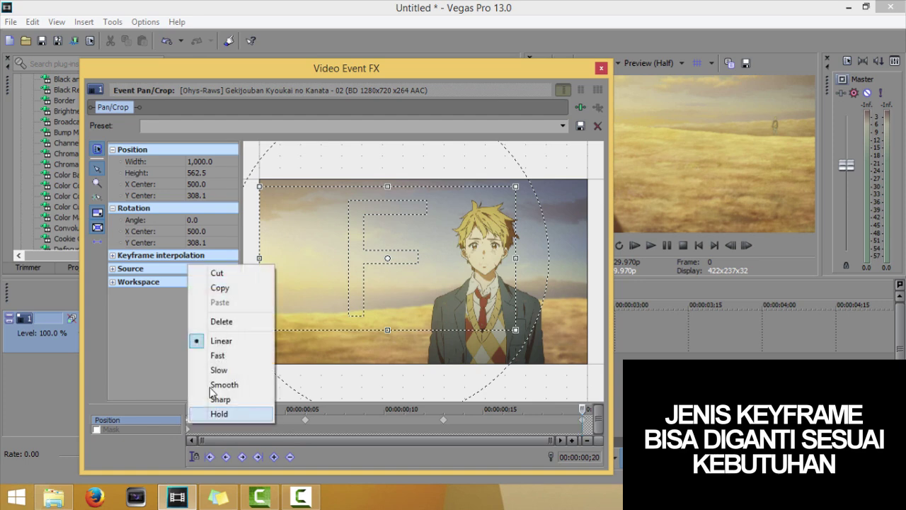
{"action": "left_click", "coordinate": [228, 355]}
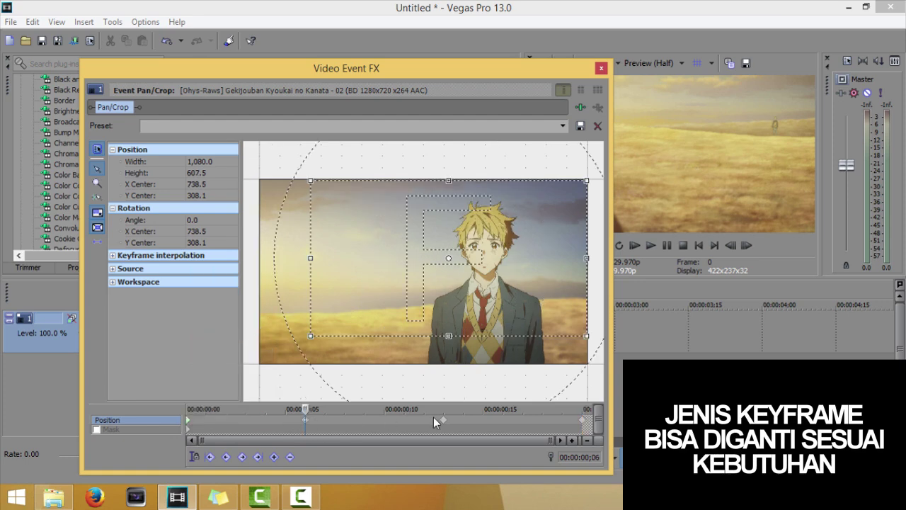
{"action": "left_click", "coordinate": [443, 421]}
{"action": "right_click", "coordinate": [443, 421]}
{"action": "left_click", "coordinate": [467, 371]}
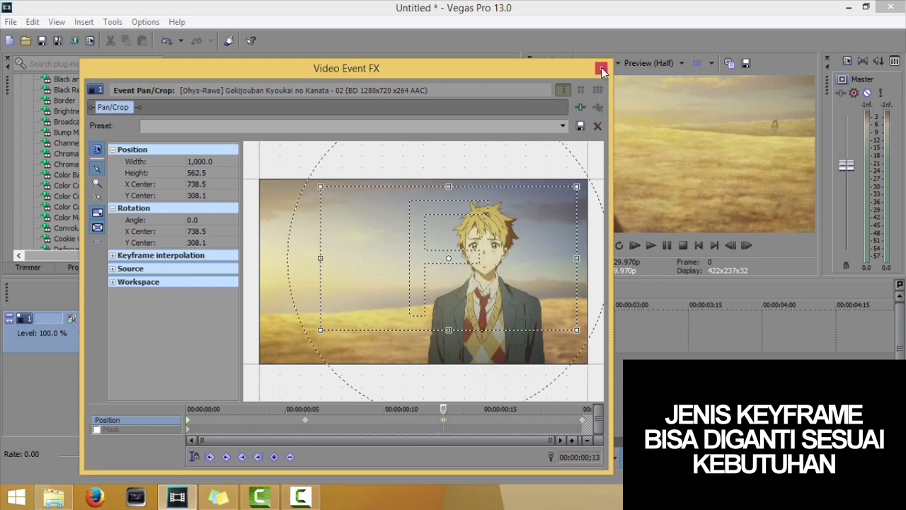
{"action": "left_click", "coordinate": [600, 69]}
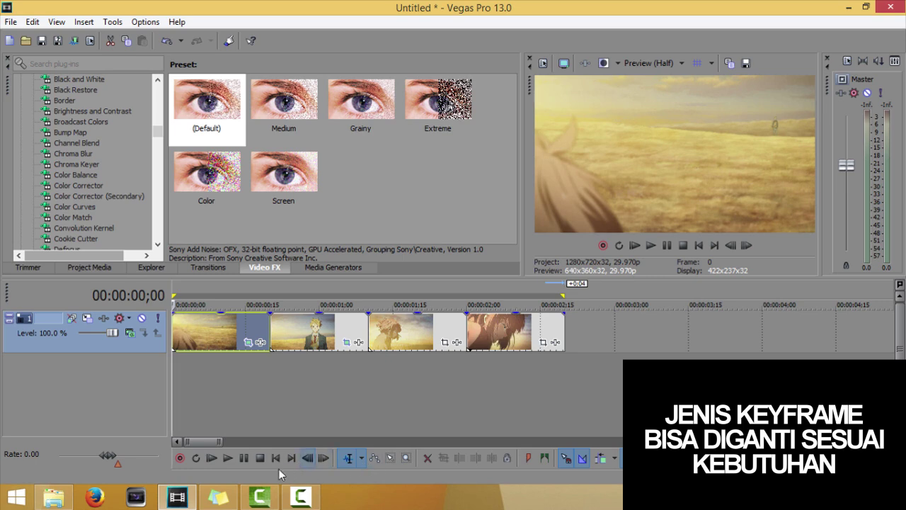
{"action": "left_click", "coordinate": [211, 459]}
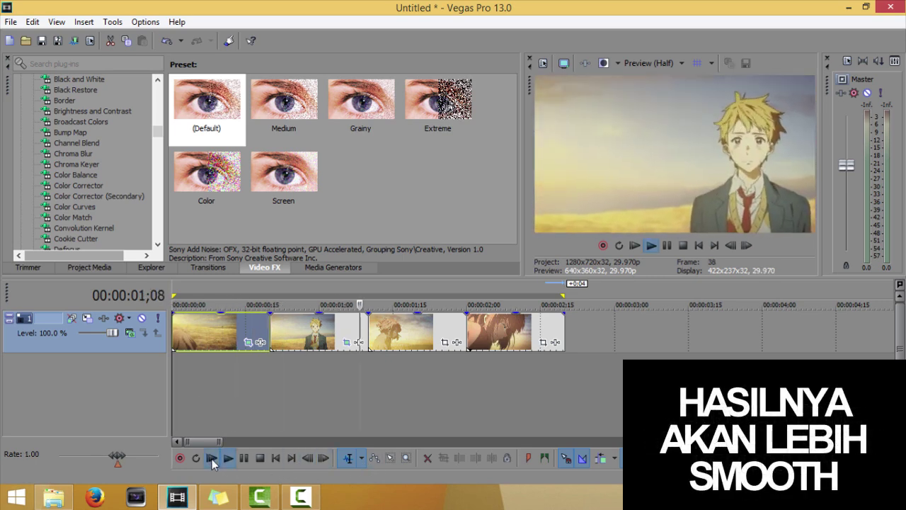
{"action": "left_click", "coordinate": [211, 459]}
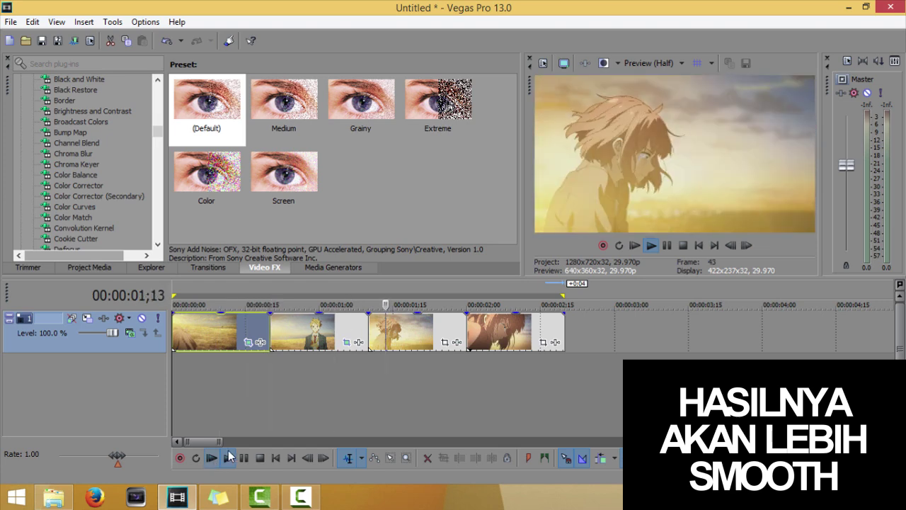
Reposition the second clip's crop area at frame 13 to about X 767, Y 298, and preview the result
{"action": "left_click", "coordinate": [358, 342]}
{"action": "left_click", "coordinate": [97, 242]}
{"action": "left_click_drag", "start_coordinate": [481, 278], "coordinate": [481, 275]}
{"action": "left_click", "coordinate": [305, 420]}
{"action": "left_click", "coordinate": [443, 420]}
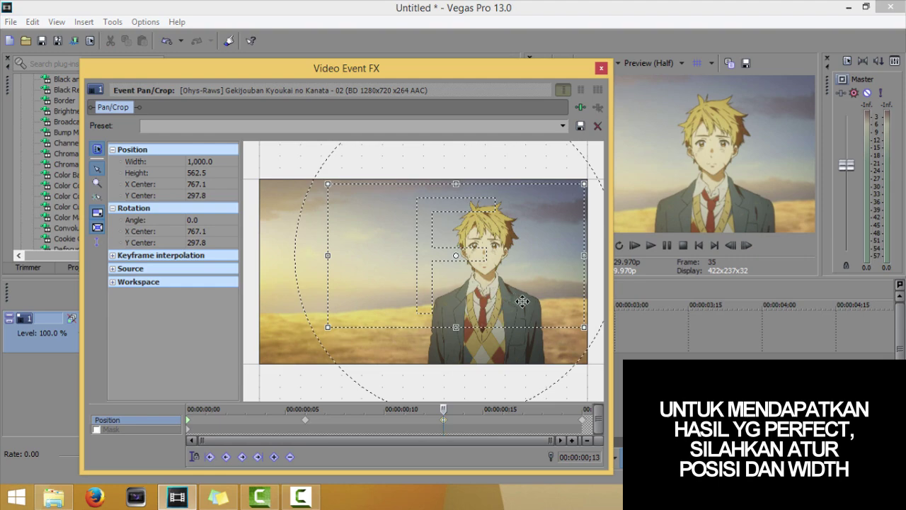
{"action": "left_click", "coordinate": [601, 67]}
{"action": "left_click", "coordinate": [214, 460]}
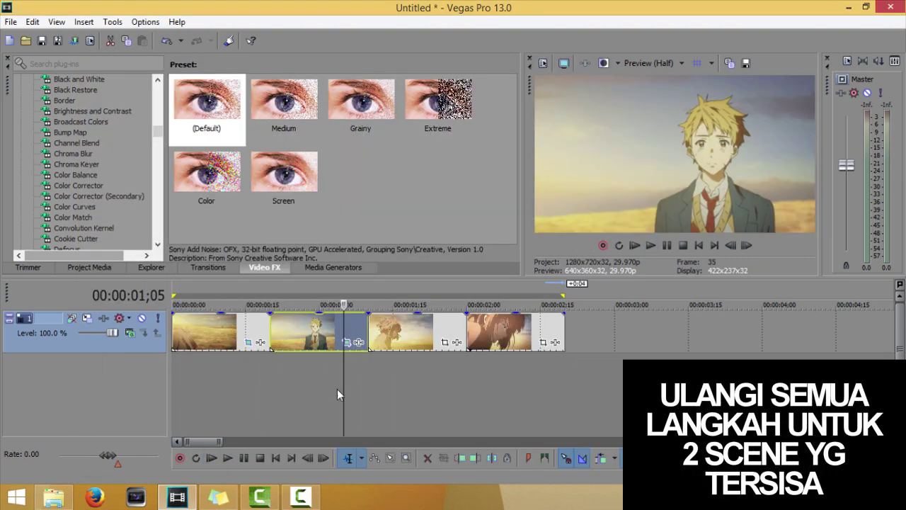
Change the interpolation type of the second clip's frame 6 position keyframe
{"action": "left_click", "coordinate": [346, 342]}
{"action": "right_click", "coordinate": [305, 420]}
{"action": "left_click", "coordinate": [355, 370]}
{"action": "left_click", "coordinate": [601, 69]}
Preview the sequence and move the second clip's frame 13 keyframe to frame 15
{"action": "left_click", "coordinate": [210, 460]}
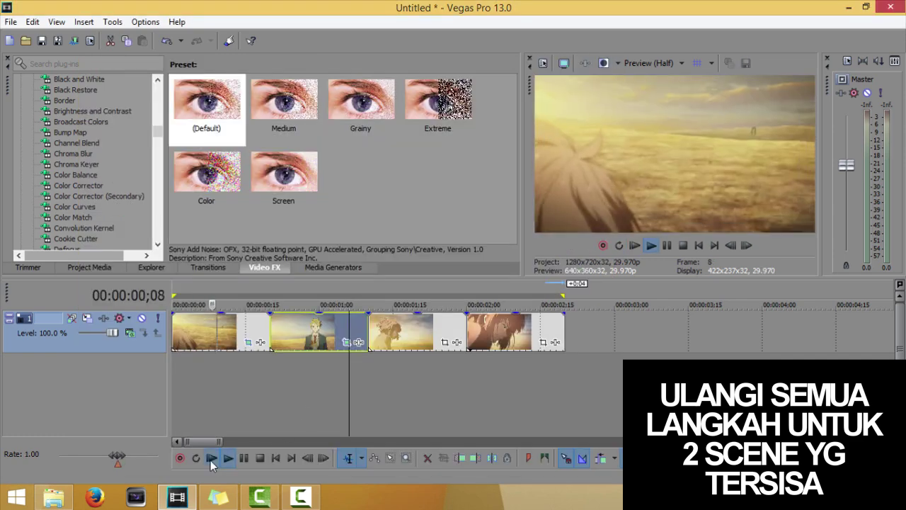
{"action": "left_click", "coordinate": [210, 460]}
{"action": "left_click", "coordinate": [210, 460]}
{"action": "left_click", "coordinate": [346, 341]}
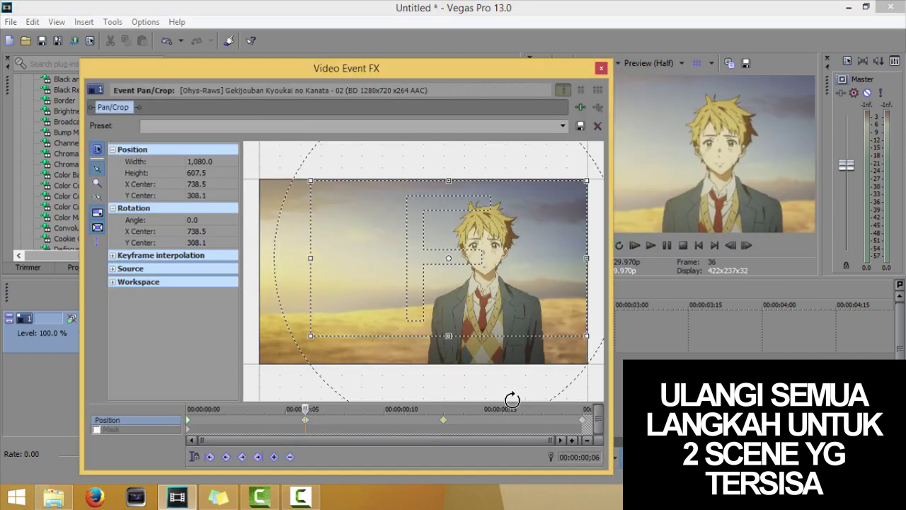
{"action": "left_click", "coordinate": [600, 68]}
Set the third clip's crop width to 1,000 and shift its crop area to the right
{"action": "left_click", "coordinate": [411, 329]}
{"action": "double_click", "coordinate": [201, 161]}
{"action": "type", "text": "1000"}
{"action": "key", "text": "Return"}
{"action": "left_click_drag", "start_coordinate": [487, 279], "coordinate": [521, 280]}
Add a keyframe from frame 7 on in the third clip, shifting the crop area left to an X center of 520
{"action": "left_click", "coordinate": [323, 413]}
{"action": "left_click_drag", "start_coordinate": [522, 324], "coordinate": [457, 326]}
{"action": "double_click", "coordinate": [212, 184]}
{"action": "type", "text": "520"}
{"action": "key", "text": "Return"}
Set the third clip's opening position keyframe to Fast and preview the sequence
{"action": "right_click", "coordinate": [187, 421]}
{"action": "left_click", "coordinate": [225, 356]}
{"action": "left_click", "coordinate": [601, 68]}
{"action": "left_click", "coordinate": [212, 457]}
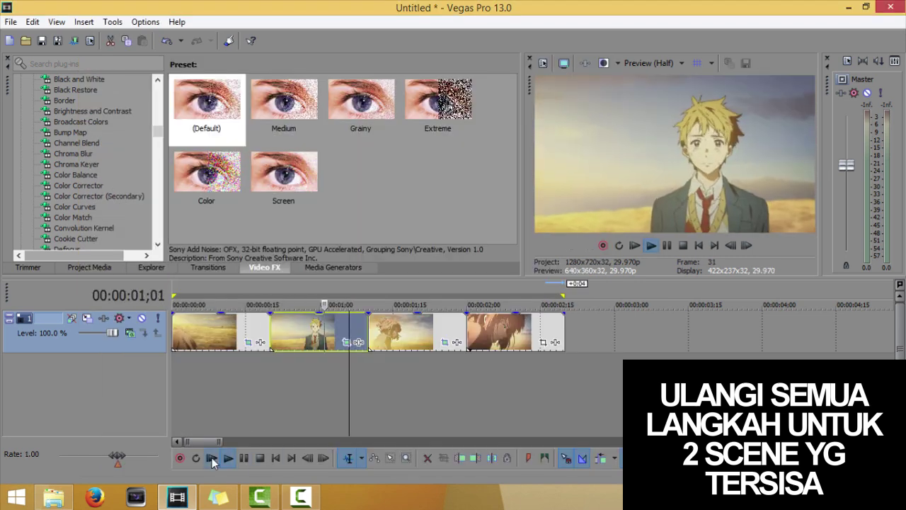
{"action": "left_click", "coordinate": [212, 457]}
Set the X center of the third clip's frame 7 keyframe to 540
{"action": "left_click", "coordinate": [444, 342]}
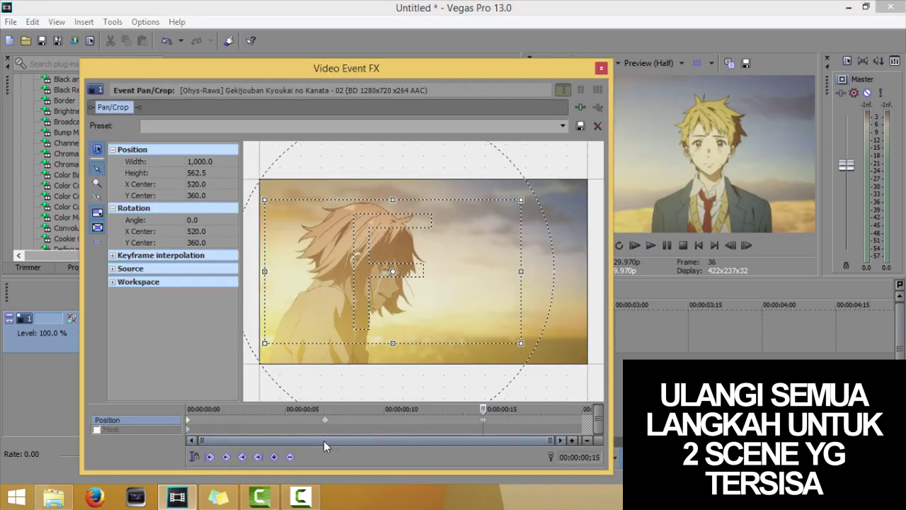
{"action": "left_click", "coordinate": [325, 420]}
{"action": "double_click", "coordinate": [213, 184]}
{"action": "type", "text": "540"}
{"action": "key", "text": "Return"}
Add a keyframe at frame 20 of the third clip with a crop width of 720, and preview the sequence
{"action": "left_click", "coordinate": [484, 419]}
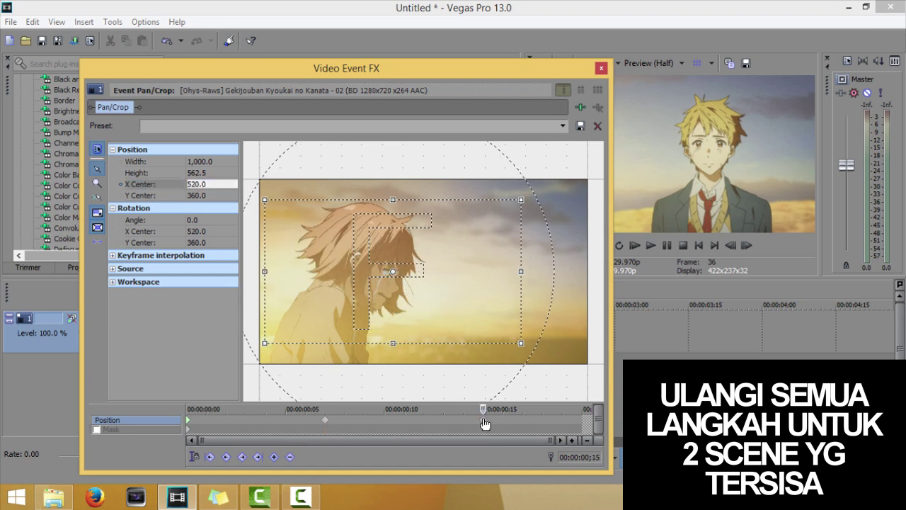
{"action": "left_click", "coordinate": [583, 419]}
{"action": "double_click", "coordinate": [198, 161]}
{"action": "type", "text": "720"}
{"action": "key", "text": "Return"}
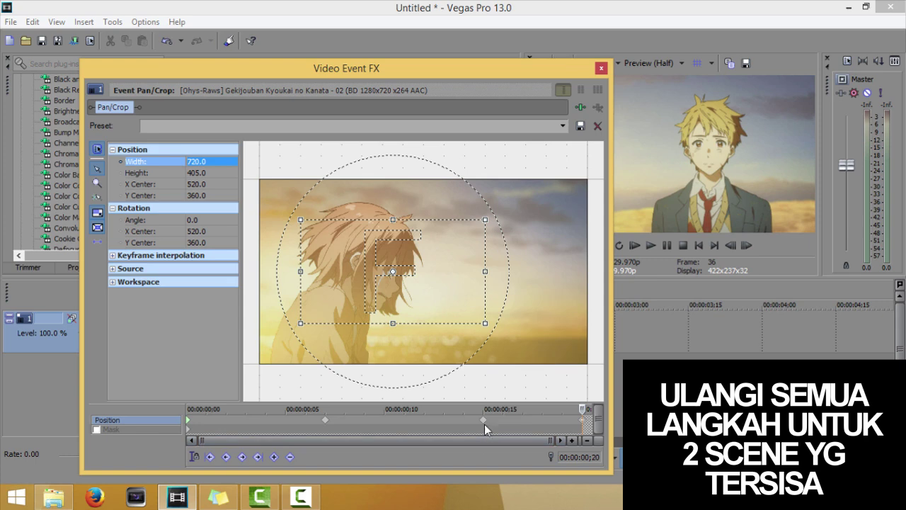
{"action": "left_click", "coordinate": [601, 68]}
{"action": "left_click", "coordinate": [212, 458]}
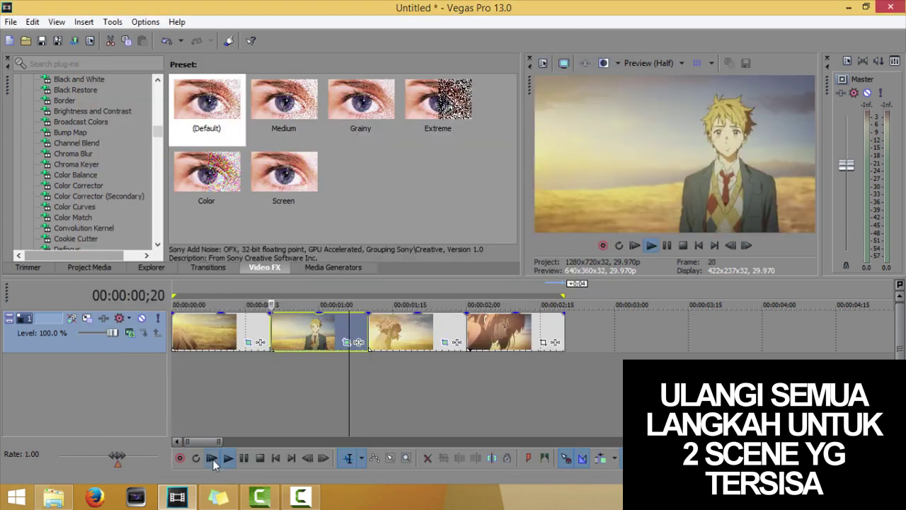
At frame 15 of the second clip, set the crop width to 1,060 and the X center to 740
{"action": "left_click", "coordinate": [345, 341]}
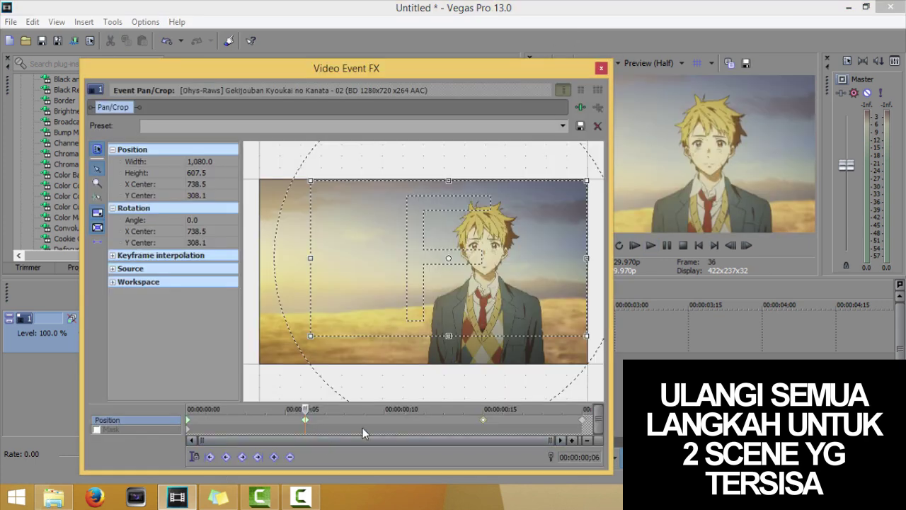
{"action": "left_click", "coordinate": [484, 420]}
{"action": "double_click", "coordinate": [198, 162]}
{"action": "type", "text": "1060"}
{"action": "key", "text": "Return"}
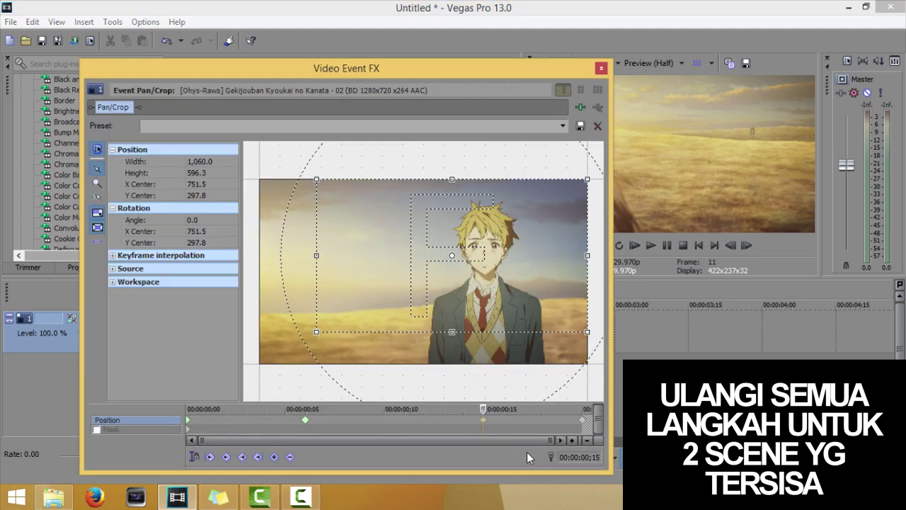
{"action": "double_click", "coordinate": [210, 186]}
{"action": "type", "text": "740"}
{"action": "key", "text": "Return"}
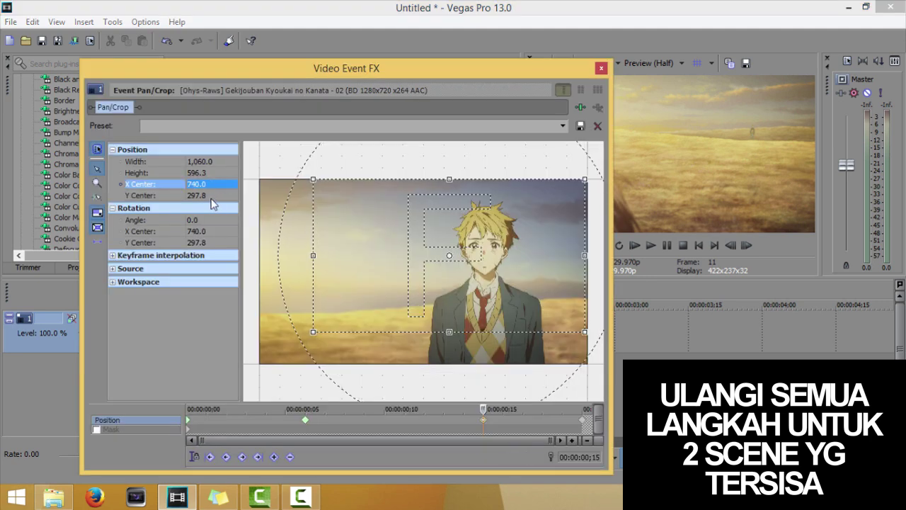
Set the Y center of the second clip's frame 15 keyframe to 310 and preview the sequence
{"action": "left_click", "coordinate": [601, 68]}
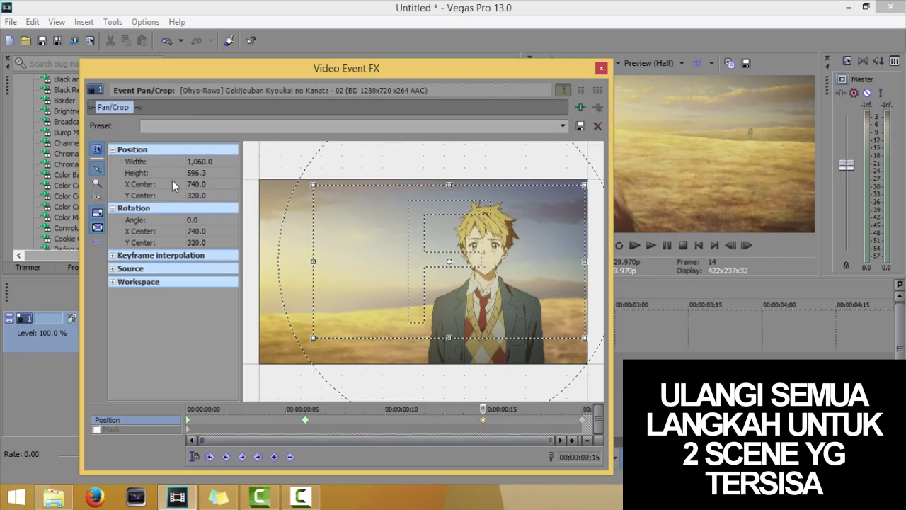
{"action": "double_click", "coordinate": [211, 196]}
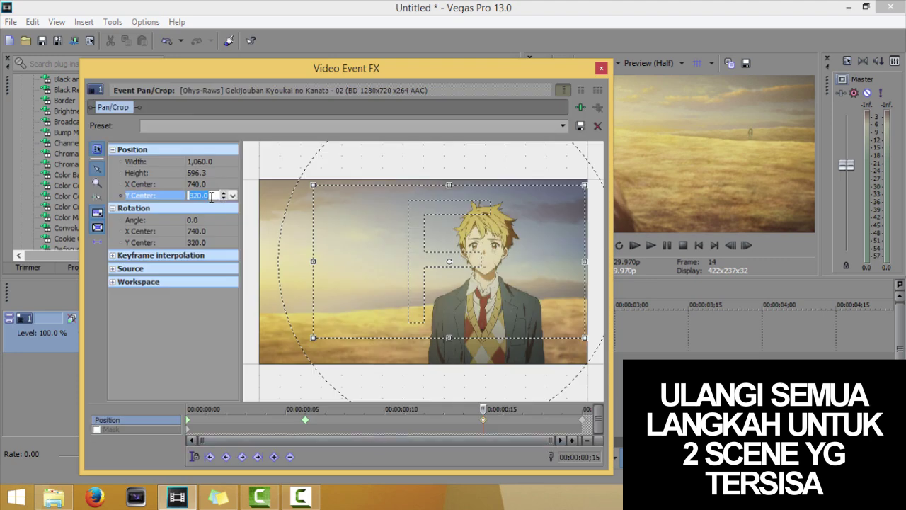
{"action": "type", "text": "310"}
{"action": "key", "text": "Return"}
{"action": "left_click", "coordinate": [601, 68]}
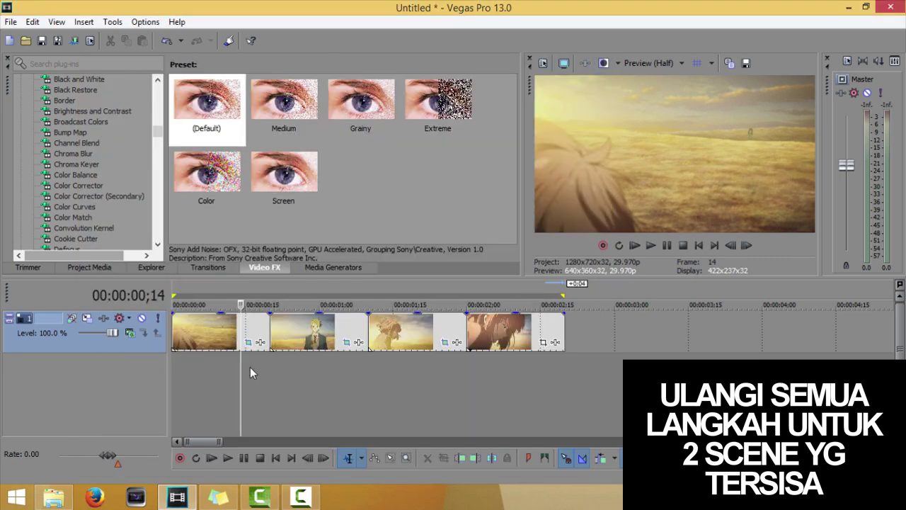
{"action": "left_click", "coordinate": [250, 366]}
{"action": "key", "text": "space"}
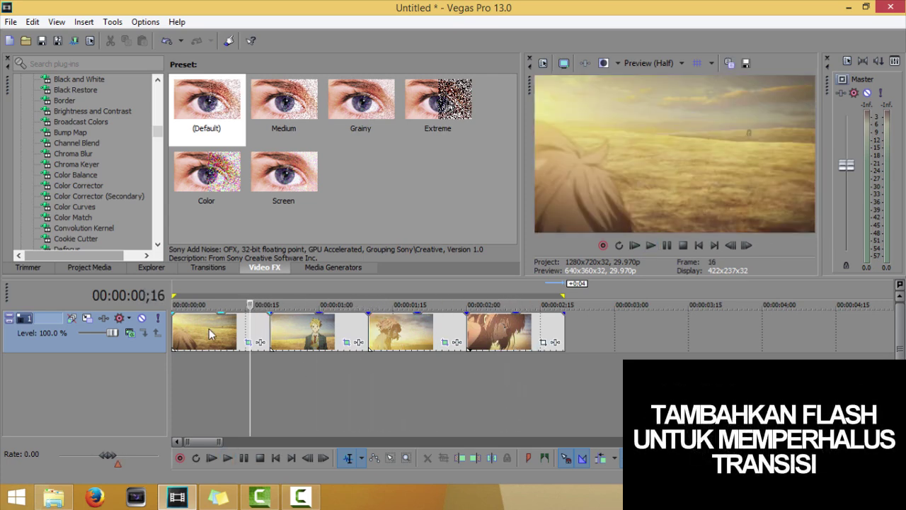
Apply the Brightness and Contrast effect with the Brighter preset to the first clip
{"action": "left_click", "coordinate": [210, 330]}
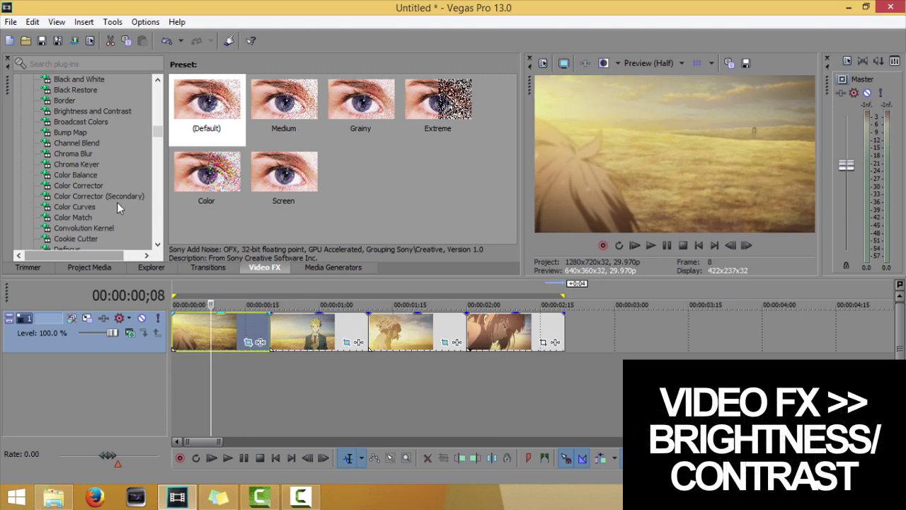
{"action": "left_click", "coordinate": [109, 111]}
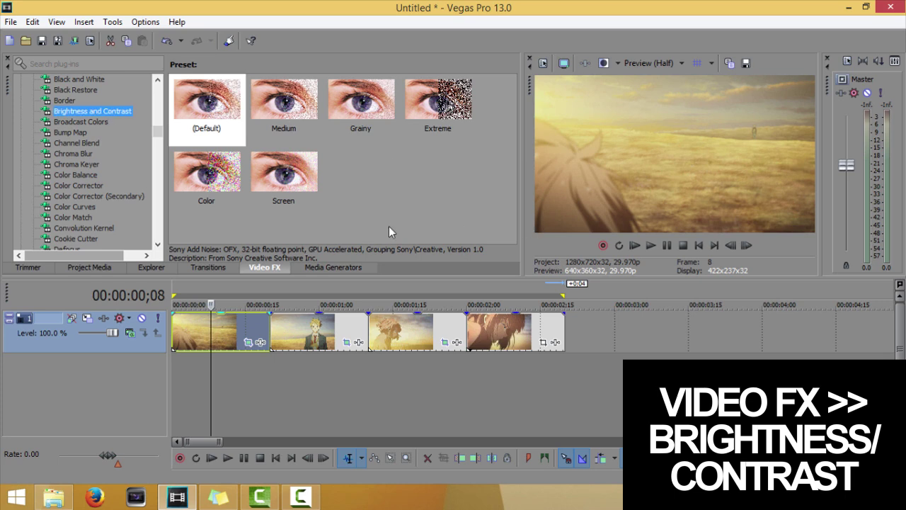
{"action": "left_click_drag", "start_coordinate": [283, 106], "coordinate": [249, 335]}
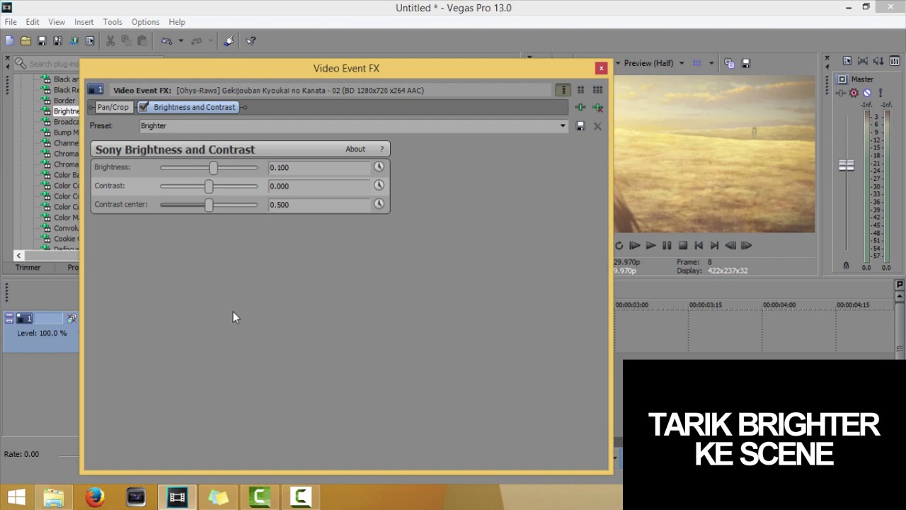
Enable brightness animation on the first clip, with one keyframe at the clip's end and another at frame 14
{"action": "left_click", "coordinate": [380, 168]}
{"action": "left_click_drag", "start_coordinate": [191, 369], "coordinate": [591, 382]}
{"action": "left_click_drag", "start_coordinate": [491, 456], "coordinate": [479, 455]}
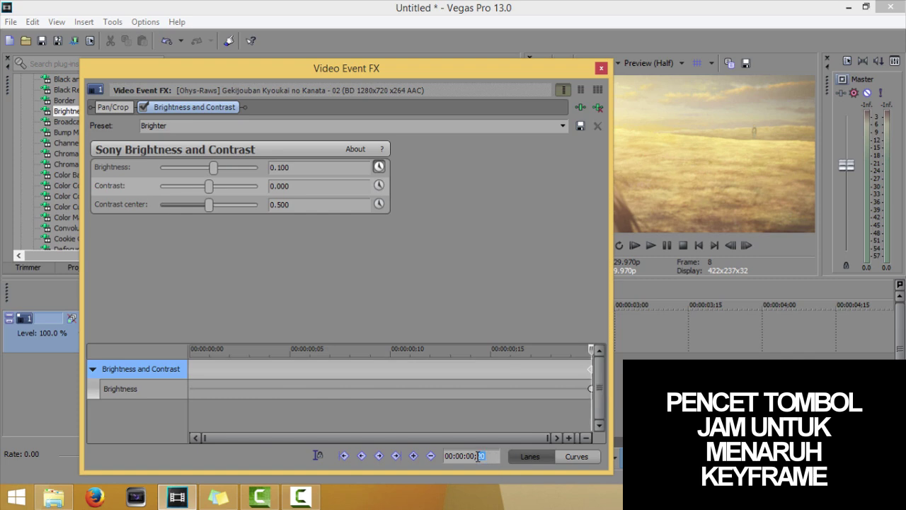
{"action": "type", "text": "14"}
{"action": "key", "text": "Return"}
{"action": "left_click", "coordinate": [413, 455]}
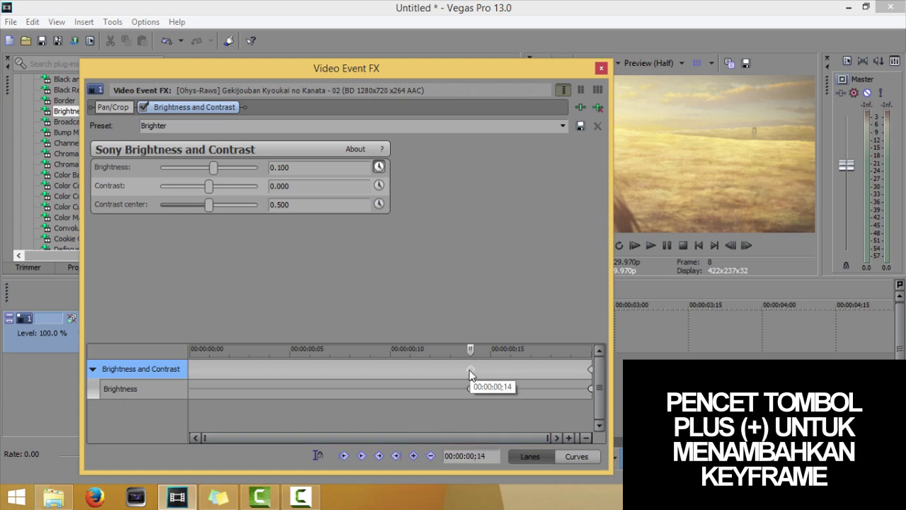
Set the first clip's brightness to 0 at the frame 14 keyframe and raise it to about 0.47 at the end keyframe
{"action": "left_click", "coordinate": [305, 167]}
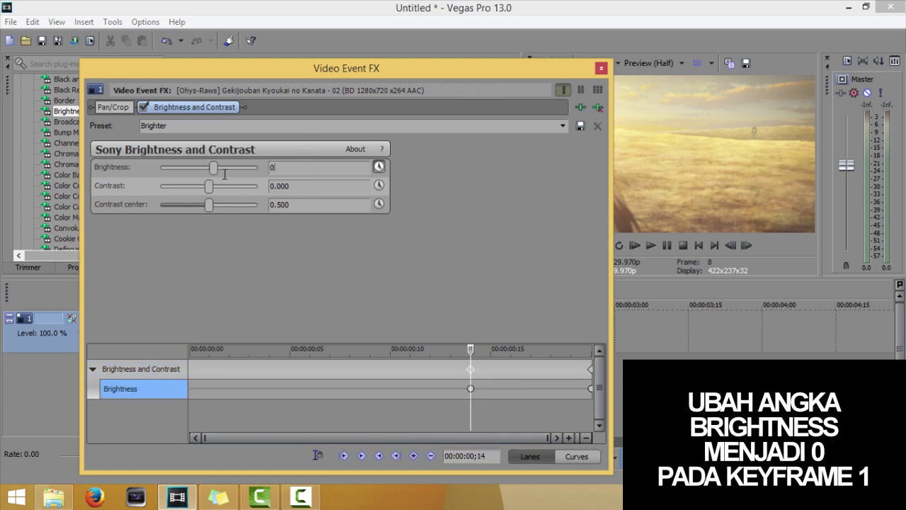
{"action": "key", "text": "Return"}
{"action": "left_click", "coordinate": [591, 368]}
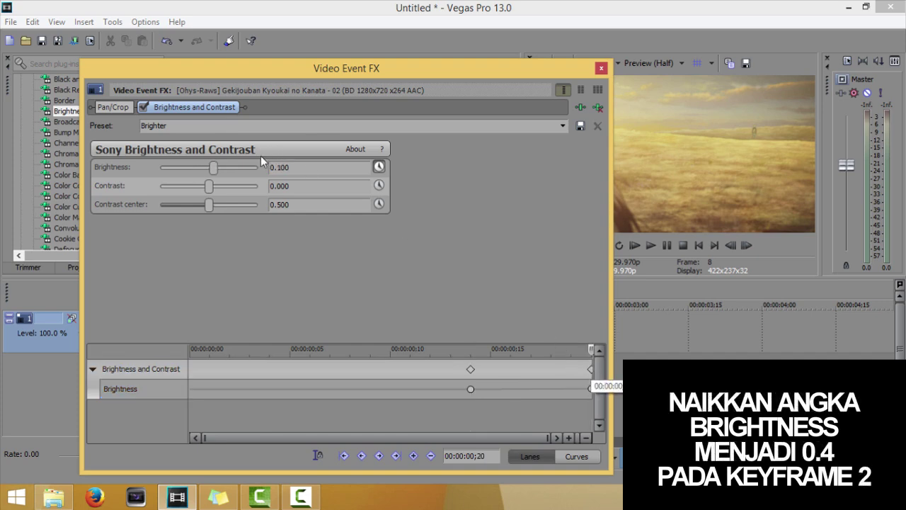
{"action": "left_click_drag", "start_coordinate": [213, 171], "coordinate": [233, 170]}
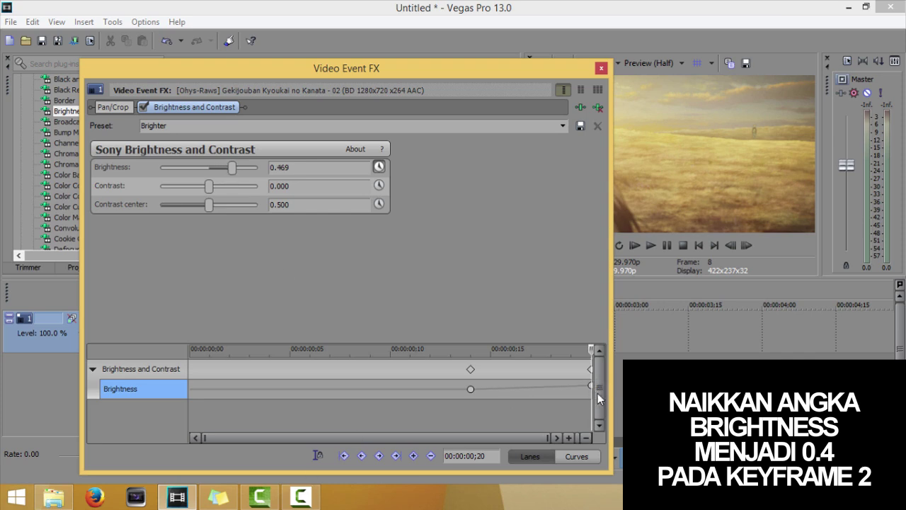
Sync the effect's cursor with the timeline and set the first clip's end keyframe brightness to 0.4
{"action": "left_click", "coordinate": [316, 459]}
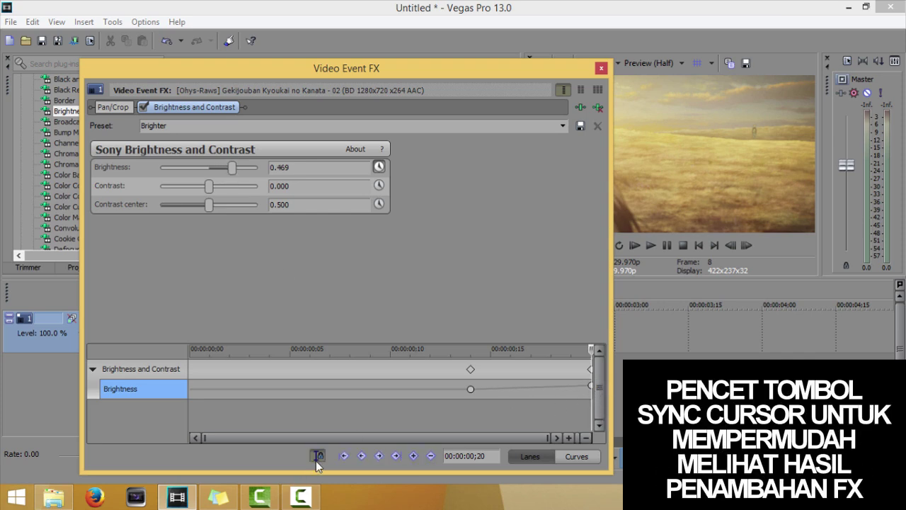
{"action": "left_click", "coordinate": [589, 370]}
{"action": "key", "text": "Left"}
{"action": "key", "text": "Left"}
{"action": "key", "text": "Left"}
{"action": "key", "text": "Left"}
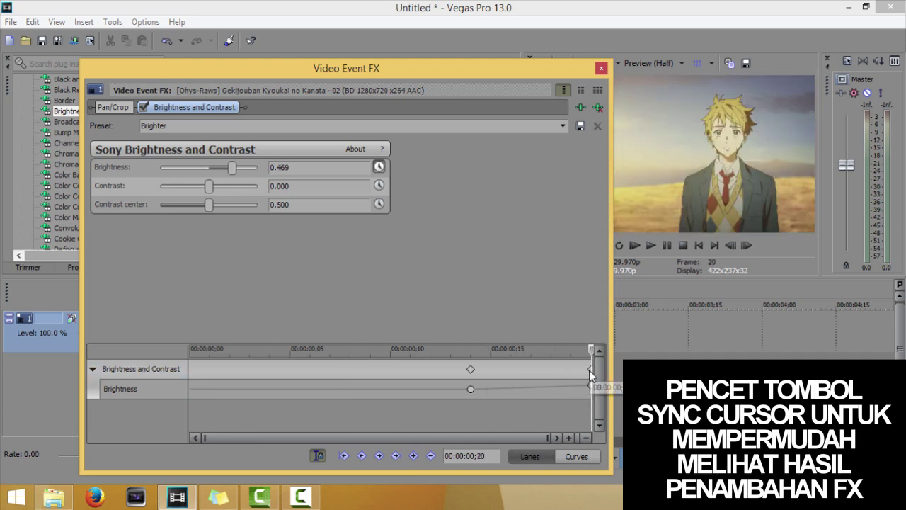
{"action": "left_click", "coordinate": [291, 166]}
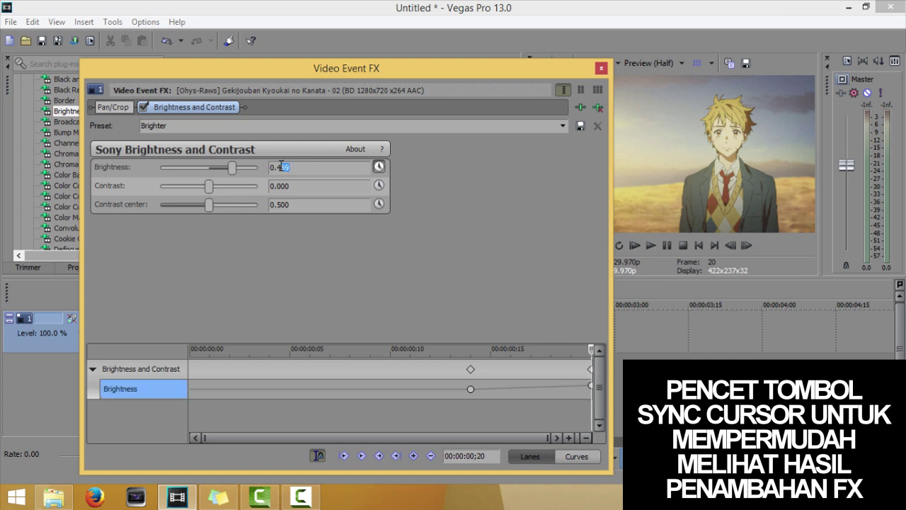
{"action": "key", "text": "BackSpace"}
{"action": "key", "text": "Return"}
{"action": "left_click", "coordinate": [600, 69]}
Apply the Brighter preset to the second clip and animate its brightness, starting from a keyframe of 0.4 at frame 0
{"action": "left_click_drag", "start_coordinate": [276, 80], "coordinate": [307, 343]}
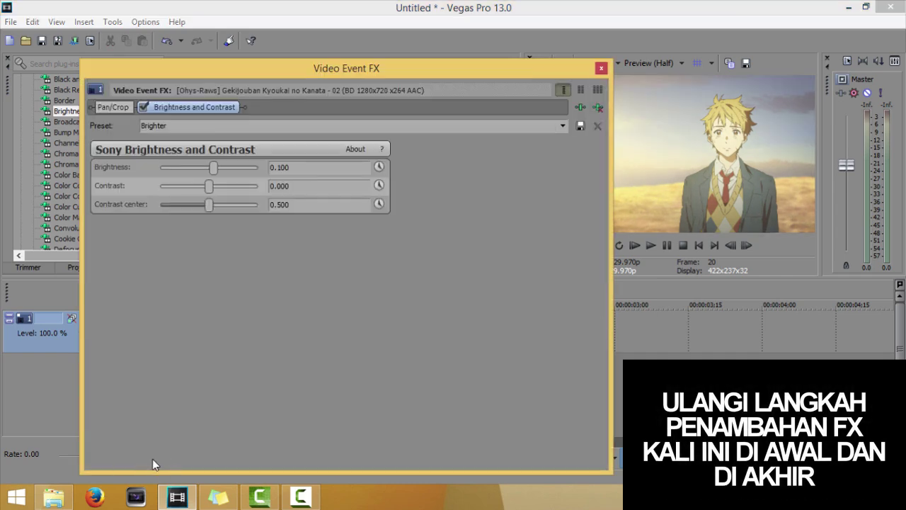
{"action": "left_click", "coordinate": [379, 167]}
{"action": "left_click", "coordinate": [283, 168]}
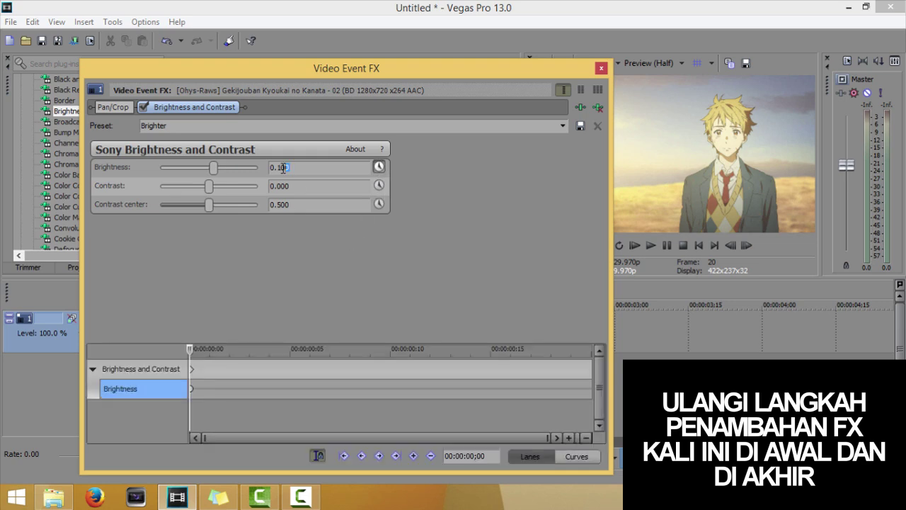
{"action": "type", "text": "4"}
{"action": "key", "text": "Return"}
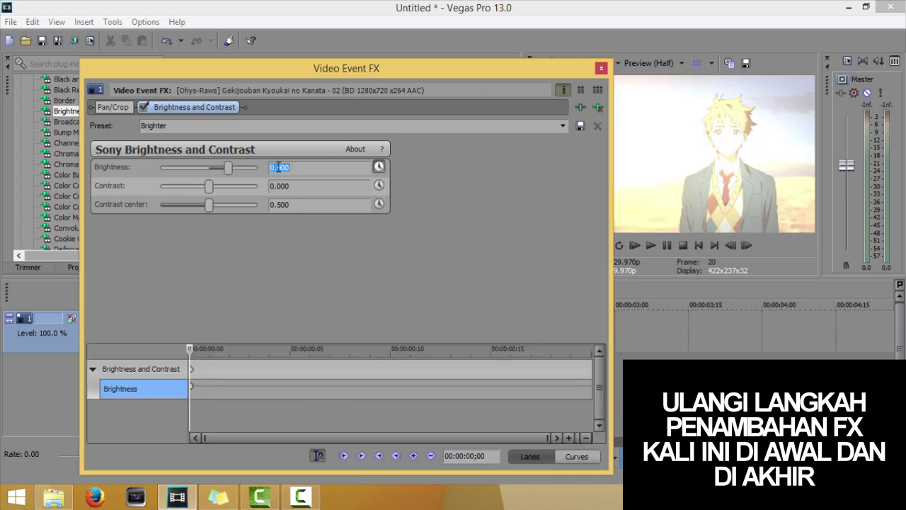
Add a brightness keyframe of 0 at frame 7 of the second clip
{"action": "left_click", "coordinate": [481, 455]}
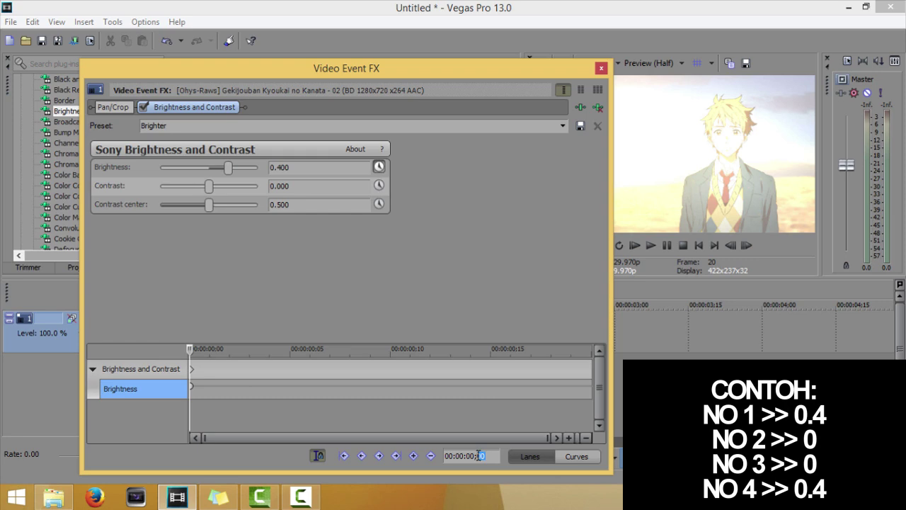
{"action": "type", "text": "7"}
{"action": "key", "text": "Return"}
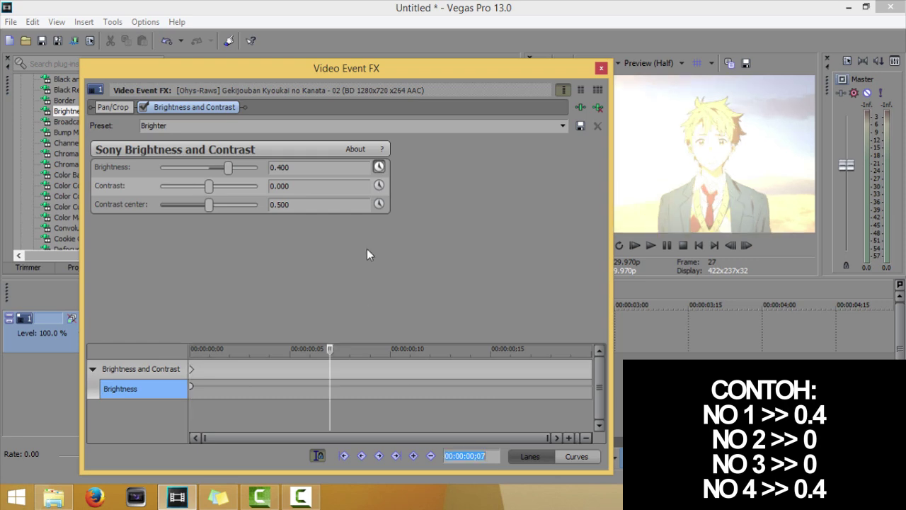
{"action": "left_click_drag", "start_coordinate": [299, 169], "coordinate": [256, 167]}
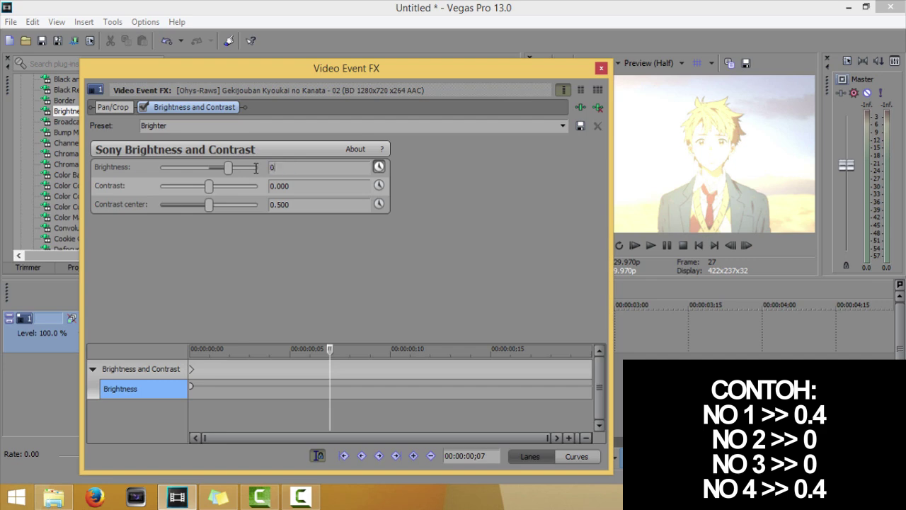
{"action": "type", "text": "0"}
{"action": "key", "text": "Return"}
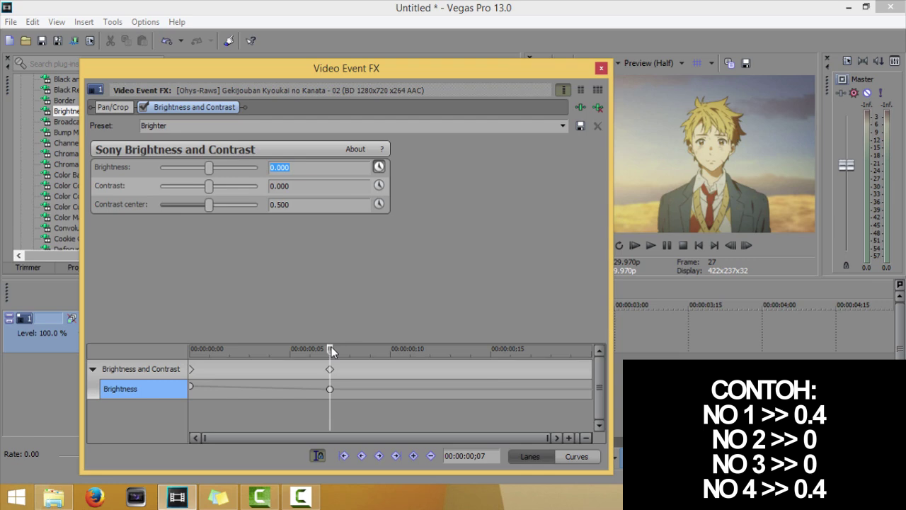
Hold the second clip's brightness with a keyframe at frame 15, and set it to 0.2 at frame 20
{"action": "left_click_drag", "start_coordinate": [332, 352], "coordinate": [490, 368]}
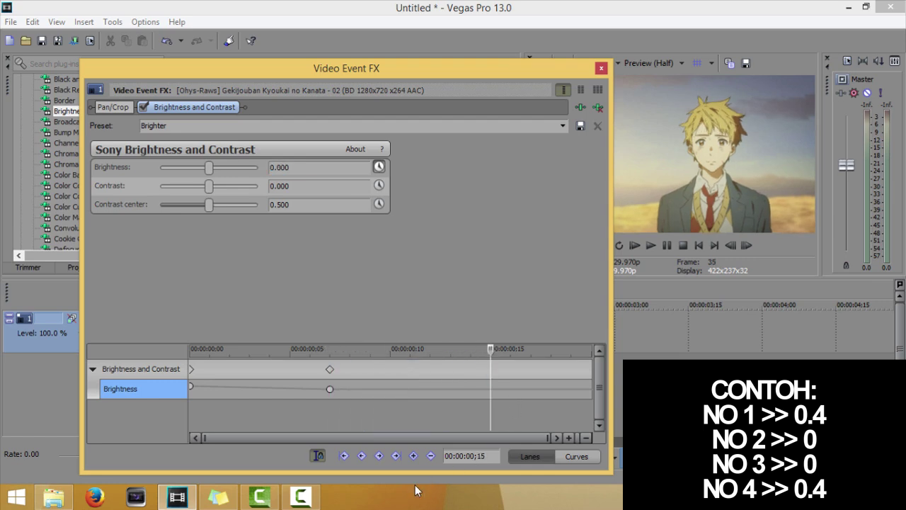
{"action": "left_click", "coordinate": [414, 455]}
{"action": "left_click_drag", "start_coordinate": [492, 348], "coordinate": [591, 349]}
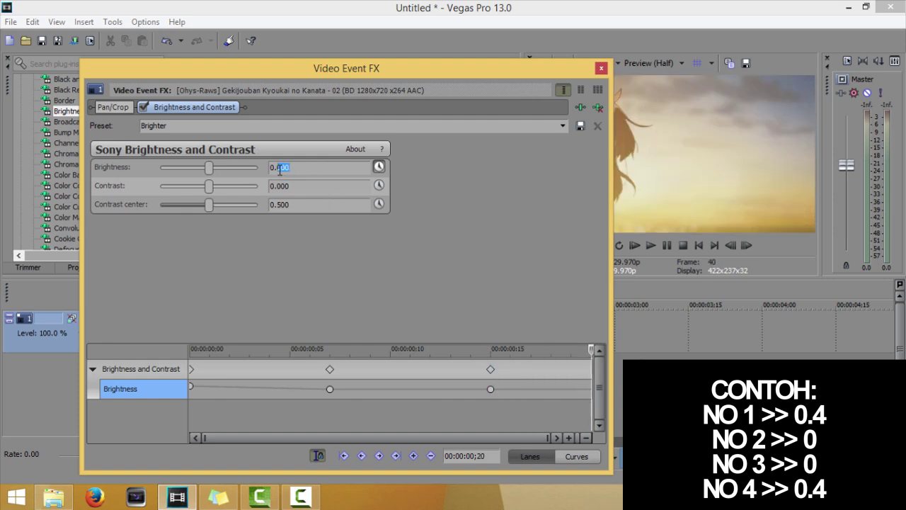
{"action": "key", "text": "Return"}
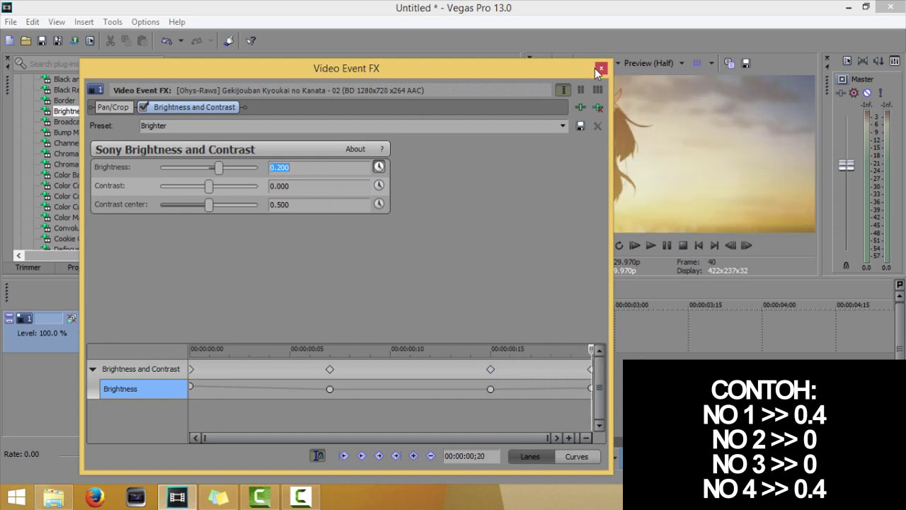
{"action": "left_click", "coordinate": [489, 389]}
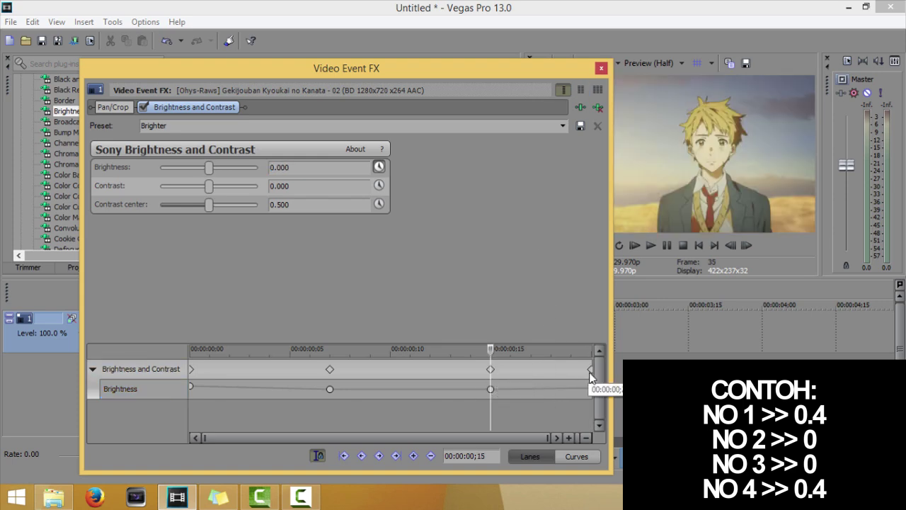
{"action": "left_click", "coordinate": [591, 389]}
{"action": "left_click", "coordinate": [601, 68]}
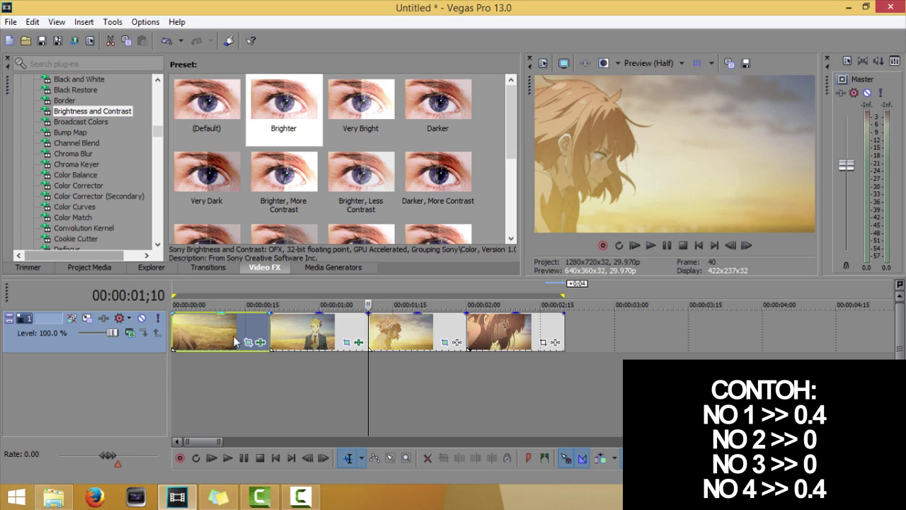
Preview the brightness flashes by playing the sequence from its start
{"action": "left_click", "coordinate": [177, 337]}
{"action": "key", "text": "space"}
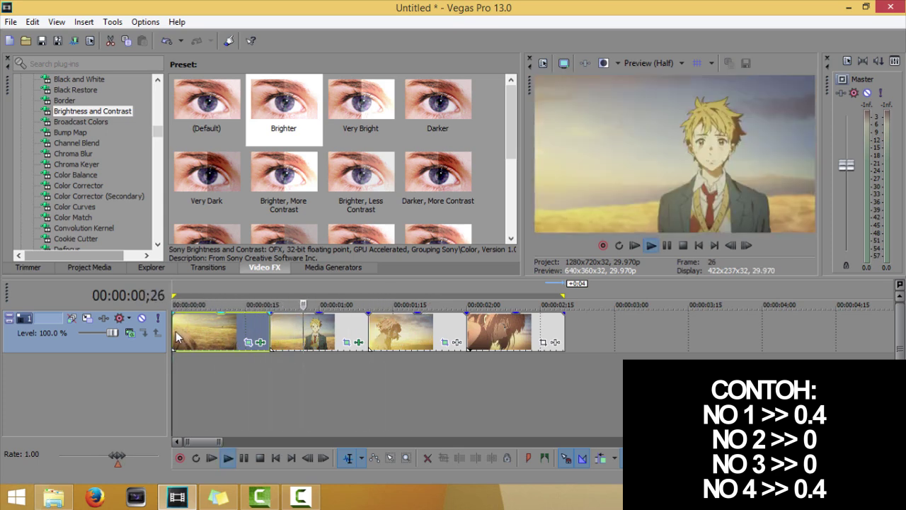
{"action": "key", "text": "space"}
Apply the Brighter preset to the third clip, set its brightness to 0.4 and enable brightness animation
{"action": "left_click", "coordinate": [397, 333]}
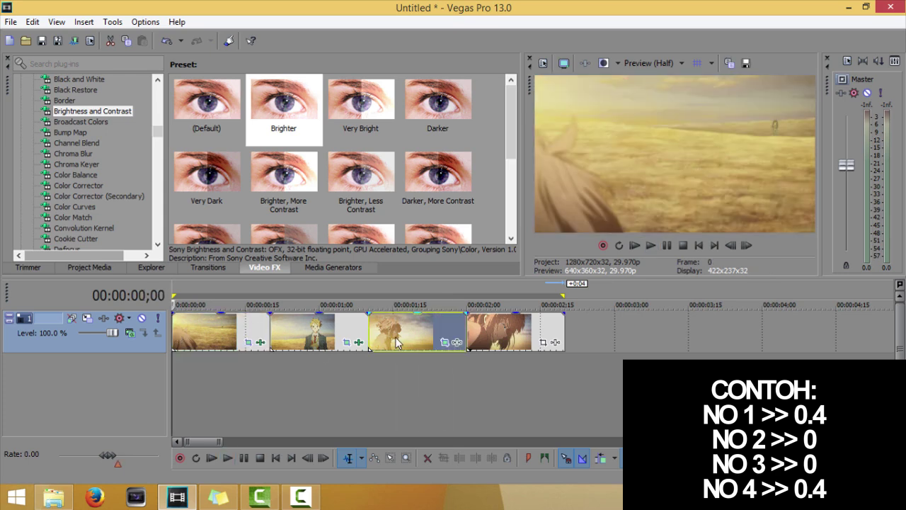
{"action": "left_click_drag", "start_coordinate": [291, 84], "coordinate": [427, 338]}
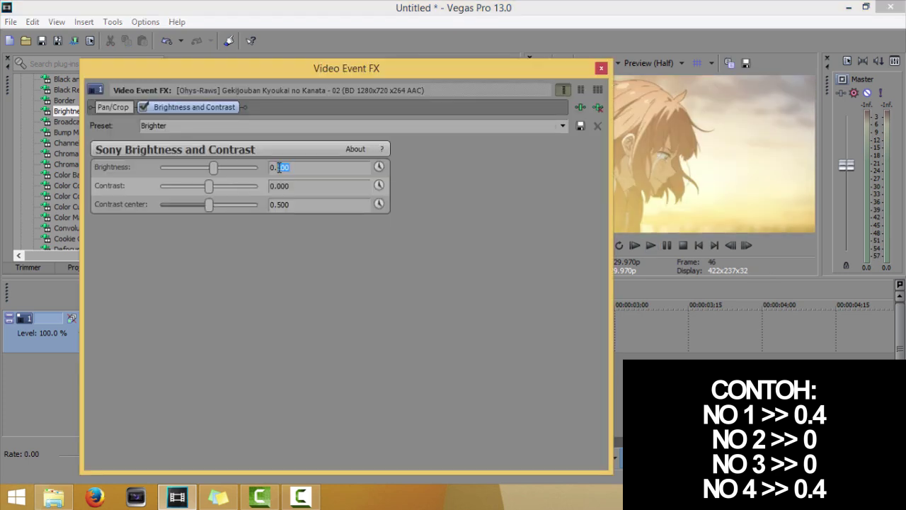
{"action": "type", "text": "4"}
{"action": "key", "text": "Return"}
{"action": "left_click", "coordinate": [378, 167]}
Add middle brightness keyframes to the third clip and set the brightness there to 0
{"action": "left_click", "coordinate": [485, 374]}
{"action": "left_click", "coordinate": [415, 456]}
{"action": "left_click_drag", "start_coordinate": [485, 351], "coordinate": [310, 348]}
{"action": "left_click_drag", "start_coordinate": [293, 165], "coordinate": [277, 167]}
{"action": "type", "text": "0"}
{"action": "key", "text": "Return"}
Set the brightness at the end of the third clip to 0.4
{"action": "left_click_drag", "start_coordinate": [484, 348], "coordinate": [590, 348]}
{"action": "left_click_drag", "start_coordinate": [293, 167], "coordinate": [276, 167]}
{"action": "type", "text": "4"}
{"action": "key", "text": "Return"}
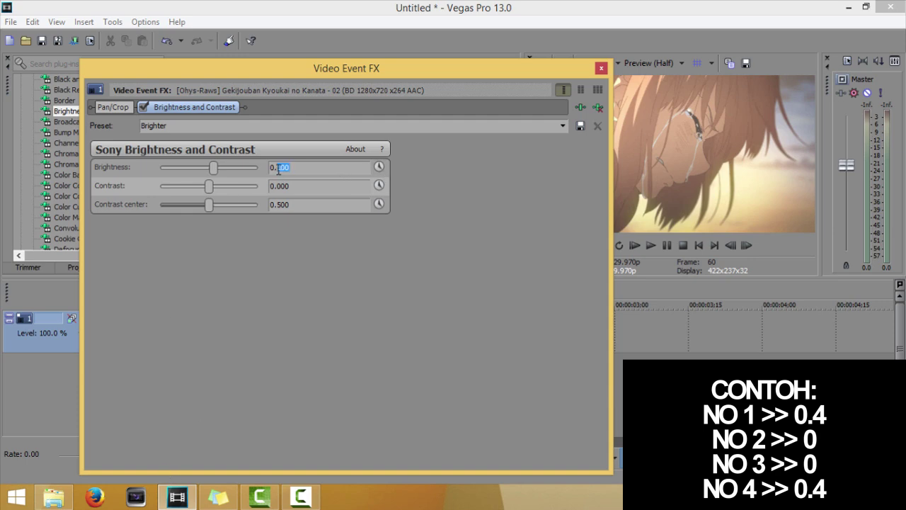
Apply the Brighter preset to the fourth clip, set its brightness to 0.4 and enable brightness animation
{"action": "type", "text": "4"}
{"action": "key", "text": "Return"}
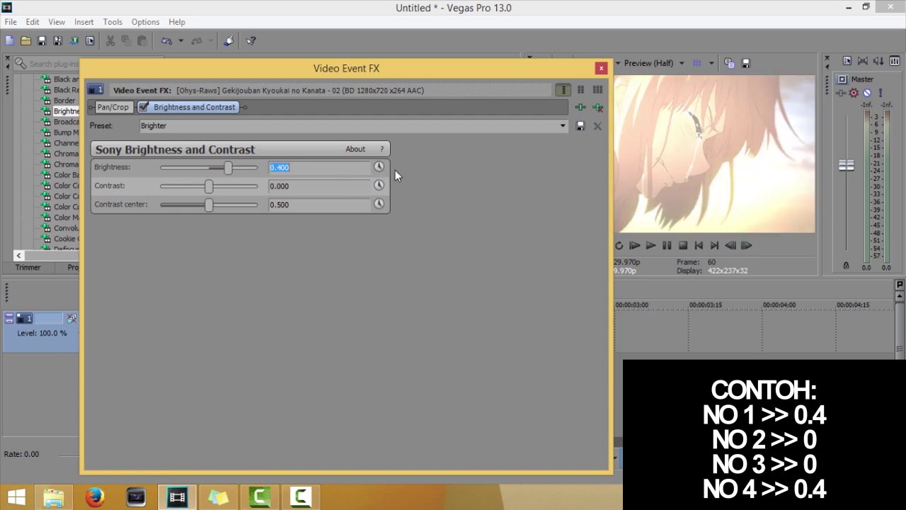
{"action": "left_click", "coordinate": [379, 166]}
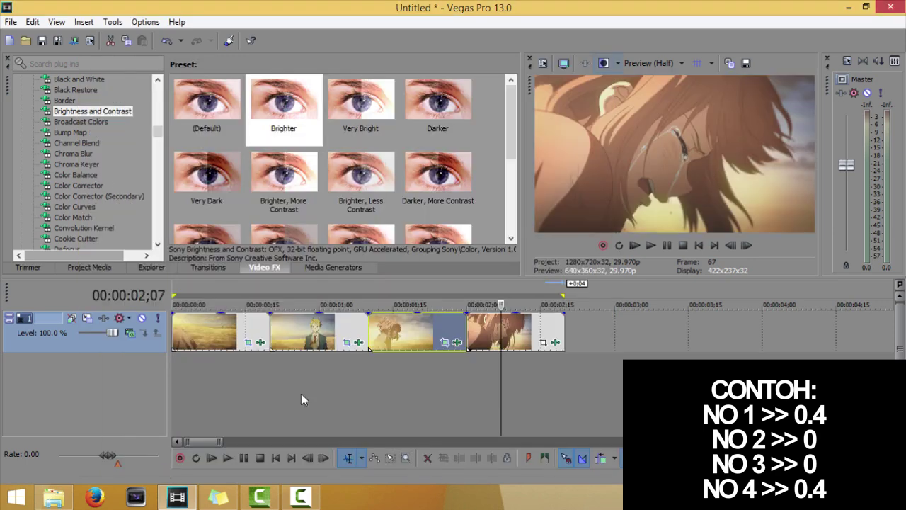
Play the whole sequence from the start to review the brightness effects, and select the first clip
{"action": "left_click", "coordinate": [213, 459]}
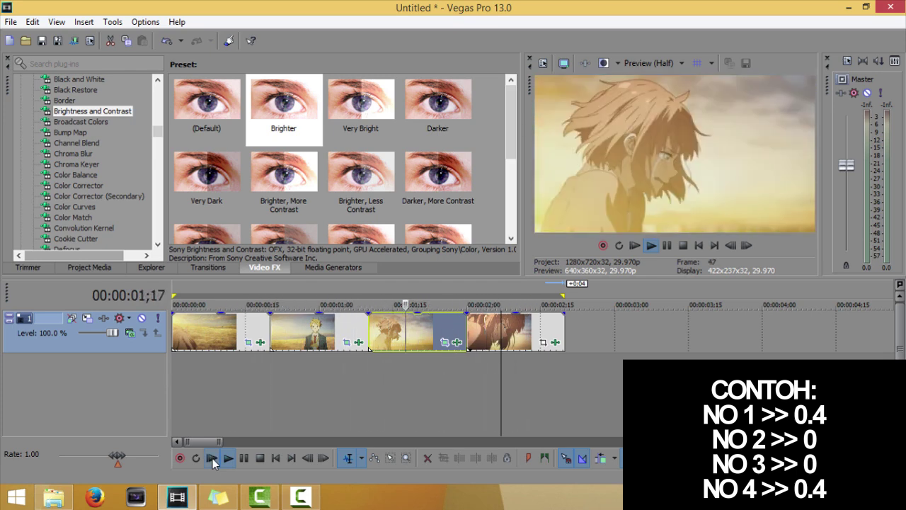
{"action": "key", "text": "space"}
{"action": "left_click", "coordinate": [210, 334]}
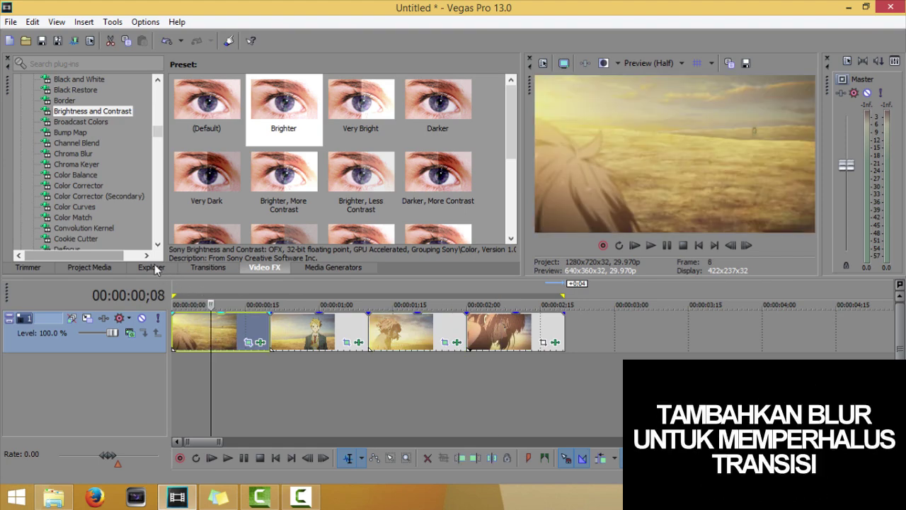
Find the Gaussian Blur effect and apply its default preset to the second clip
{"action": "left_click", "coordinate": [157, 244]}
{"action": "left_click", "coordinate": [157, 244]}
{"action": "left_click", "coordinate": [158, 245]}
{"action": "left_click", "coordinate": [158, 244]}
{"action": "left_click", "coordinate": [158, 244]}
{"action": "left_click", "coordinate": [158, 244]}
{"action": "left_click", "coordinate": [158, 244]}
{"action": "left_click", "coordinate": [86, 228]}
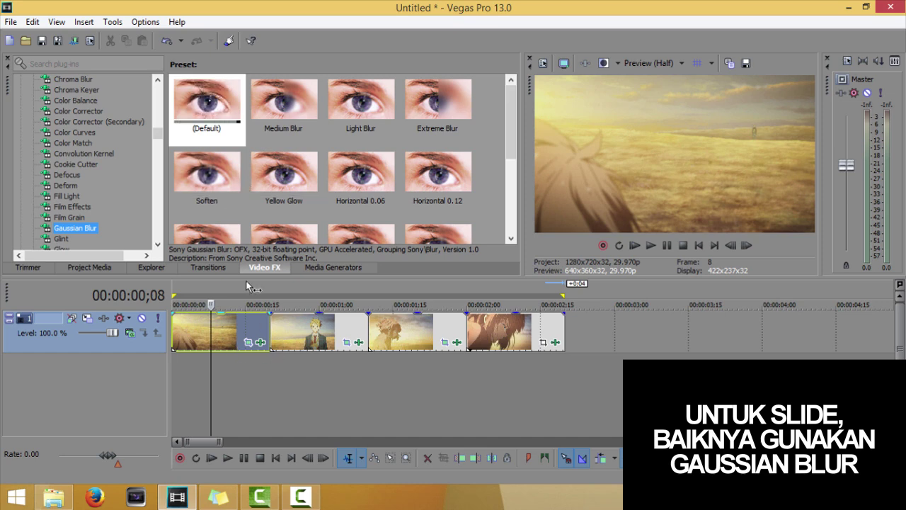
{"action": "left_click", "coordinate": [242, 333]}
{"action": "key", "text": "Right"}
{"action": "key", "text": "Right"}
{"action": "key", "text": "Right"}
{"action": "key", "text": "Right"}
{"action": "key", "text": "Right"}
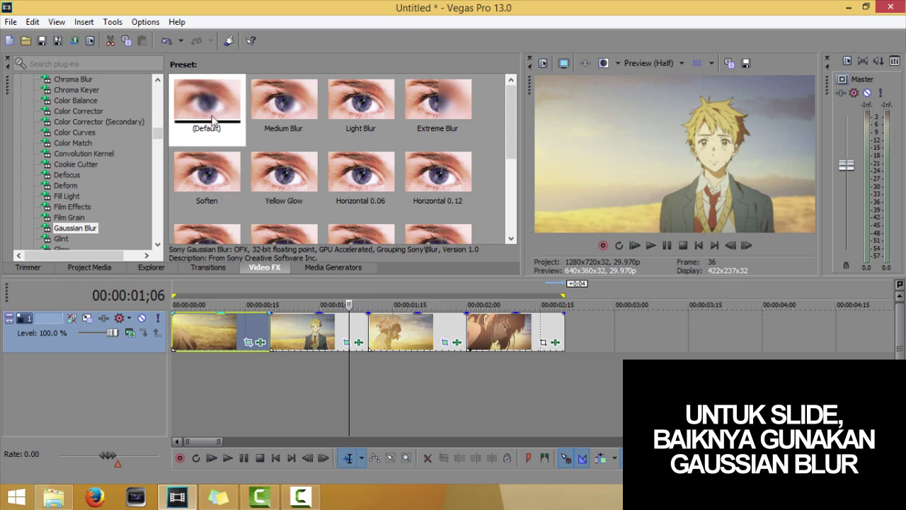
{"action": "left_click_drag", "start_coordinate": [219, 128], "coordinate": [358, 286]}
{"action": "left_click_drag", "start_coordinate": [344, 333], "coordinate": [343, 332]}
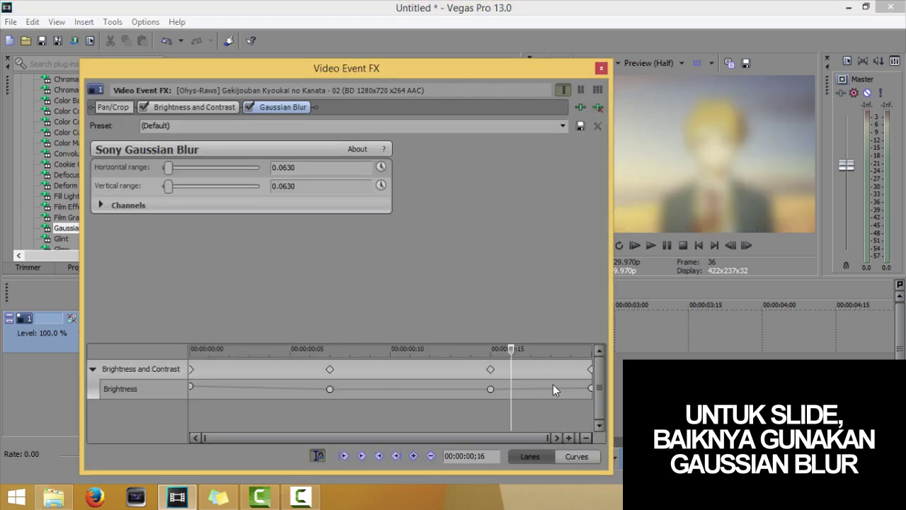
Set the second clip's vertical blur range to 0 and enable animation of its horizontal range
{"action": "left_click_drag", "start_coordinate": [511, 351], "coordinate": [490, 354]}
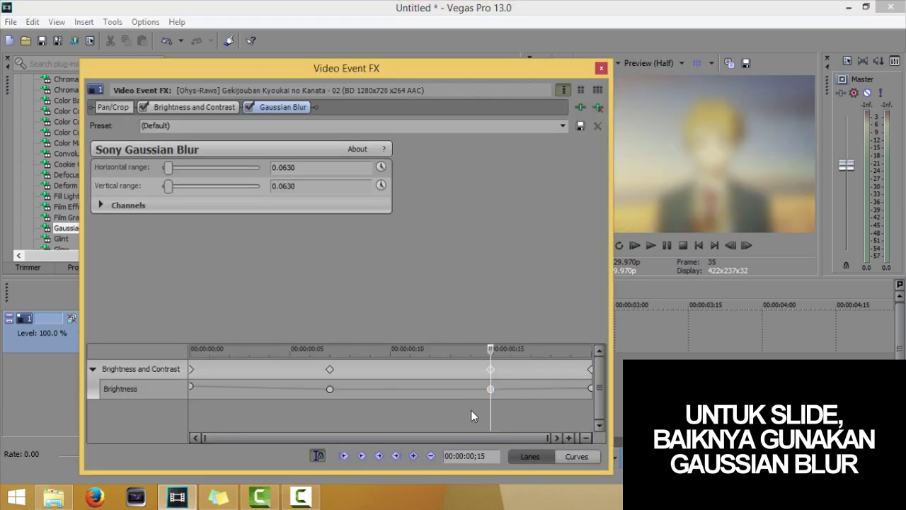
{"action": "left_click_drag", "start_coordinate": [167, 186], "coordinate": [135, 187]}
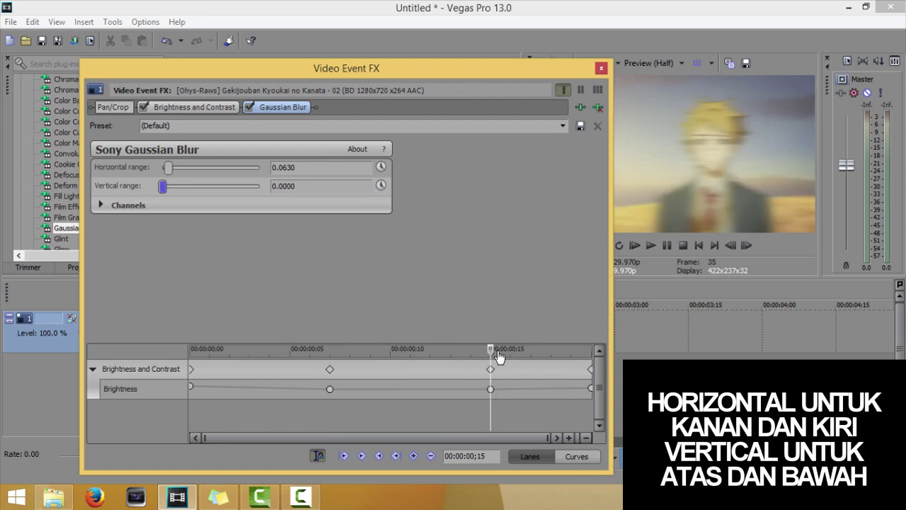
{"action": "left_click_drag", "start_coordinate": [492, 347], "coordinate": [593, 349]}
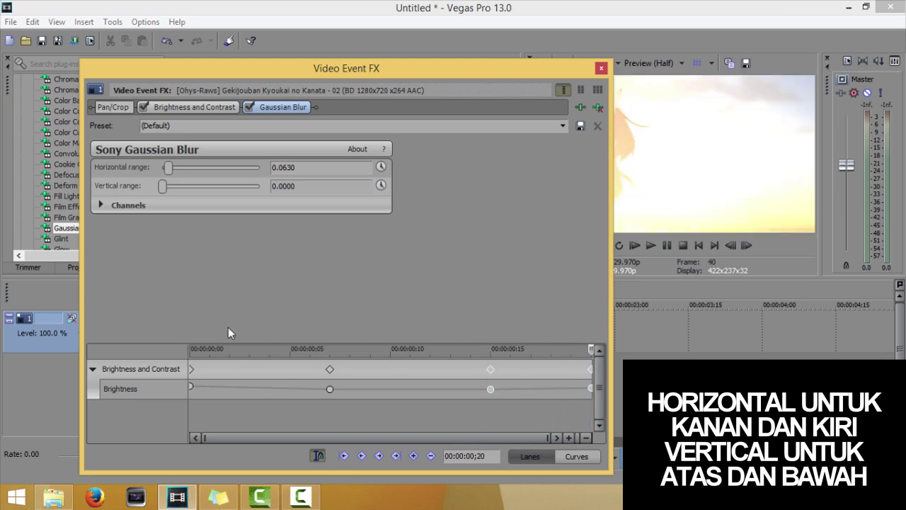
{"action": "left_click", "coordinate": [382, 167]}
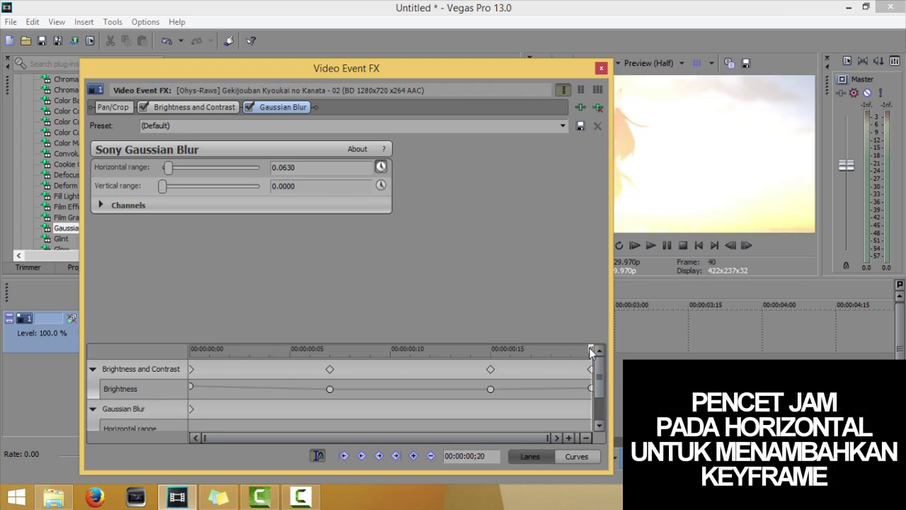
Keyframe the second clip's horizontal blur at its end and at 00:00:00;15, setting the range at 00:00:00;15 to 0
{"action": "left_click_drag", "start_coordinate": [572, 352], "coordinate": [587, 347]}
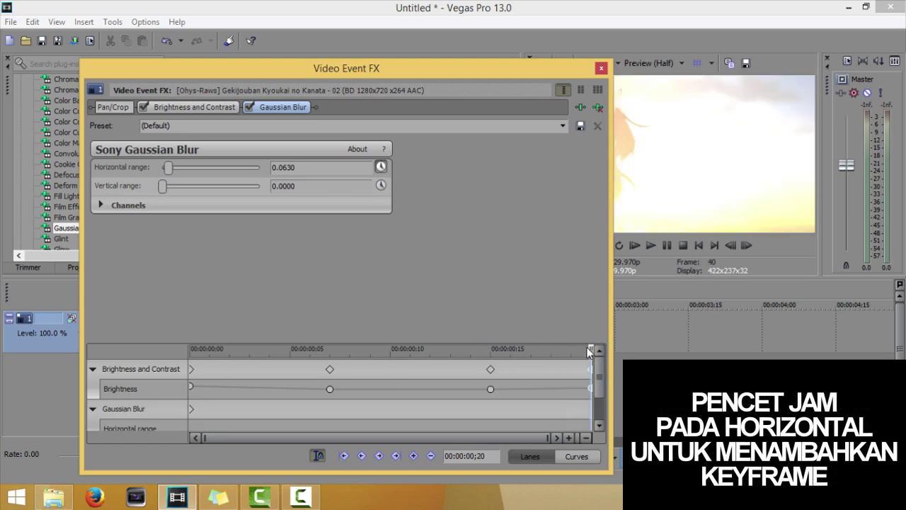
{"action": "left_click", "coordinate": [414, 457]}
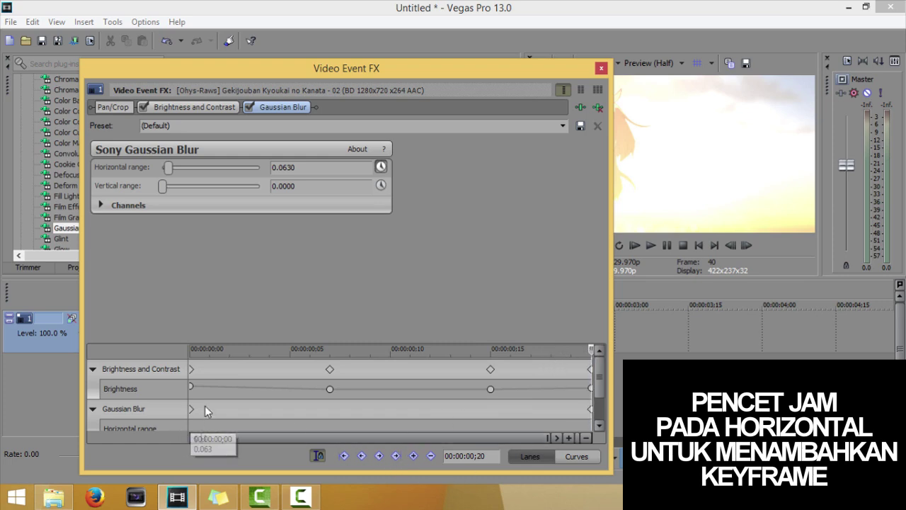
{"action": "left_click_drag", "start_coordinate": [192, 414], "coordinate": [490, 410]}
{"action": "left_click", "coordinate": [490, 410]}
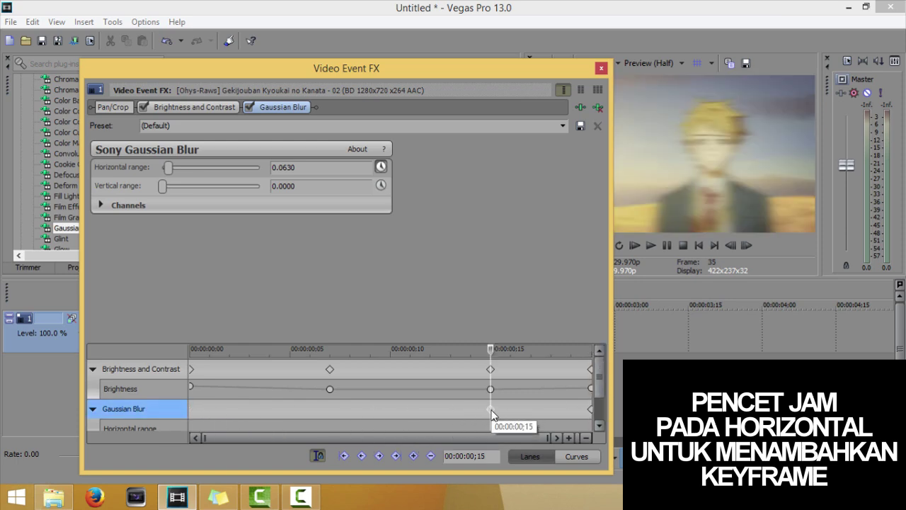
{"action": "left_click", "coordinate": [288, 168]}
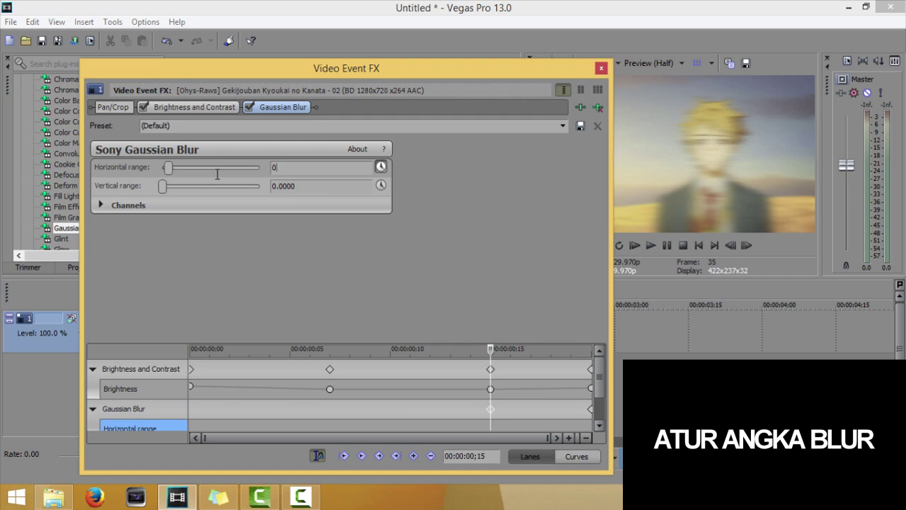
{"action": "key", "text": "Return"}
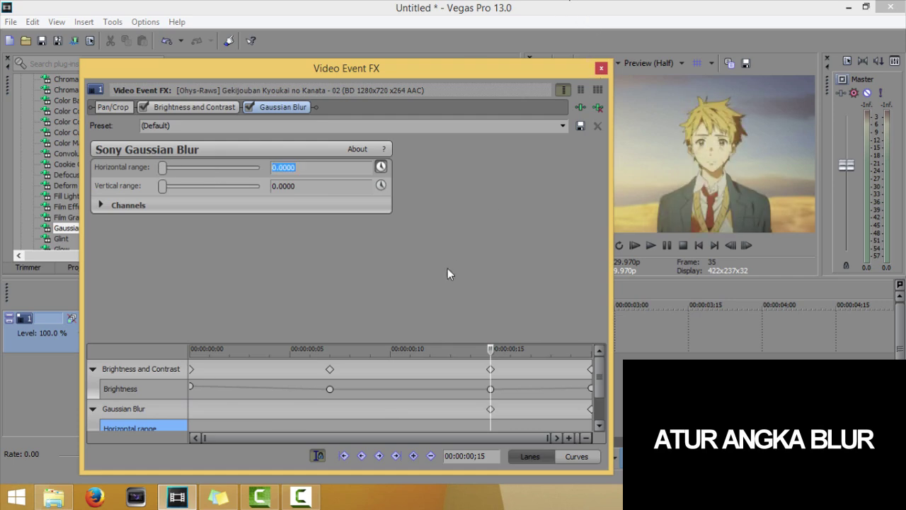
{"action": "left_click", "coordinate": [601, 68]}
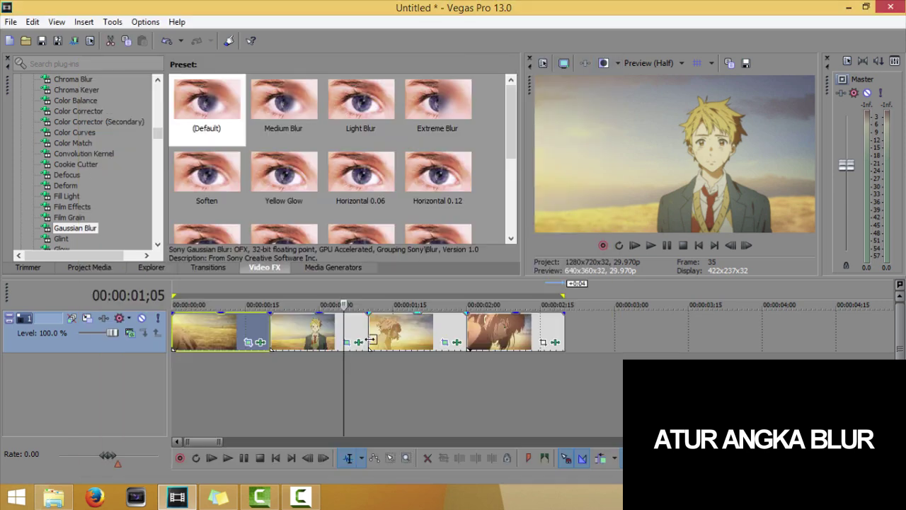
Apply default Gaussian Blur to the third clip with a vertical range of 0, and enable horizontal range animation at its start
{"action": "left_click", "coordinate": [369, 339]}
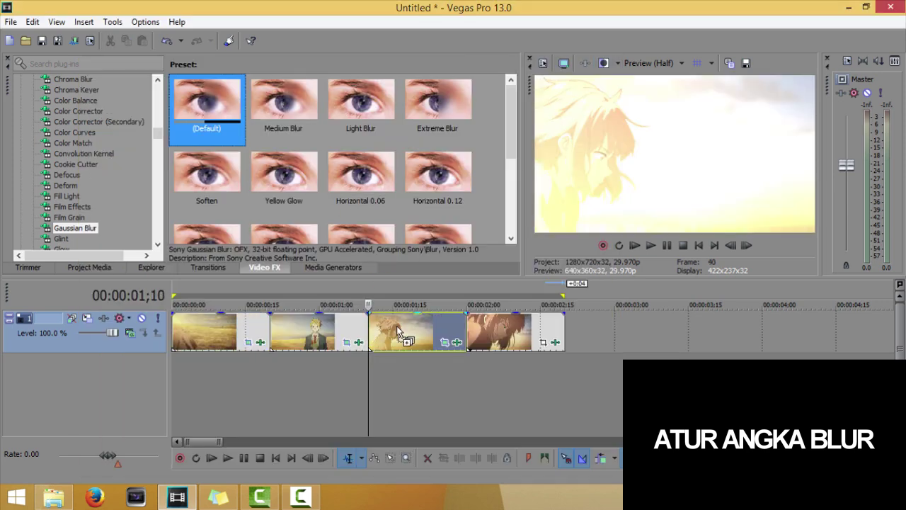
{"action": "left_click_drag", "start_coordinate": [398, 332], "coordinate": [398, 332]}
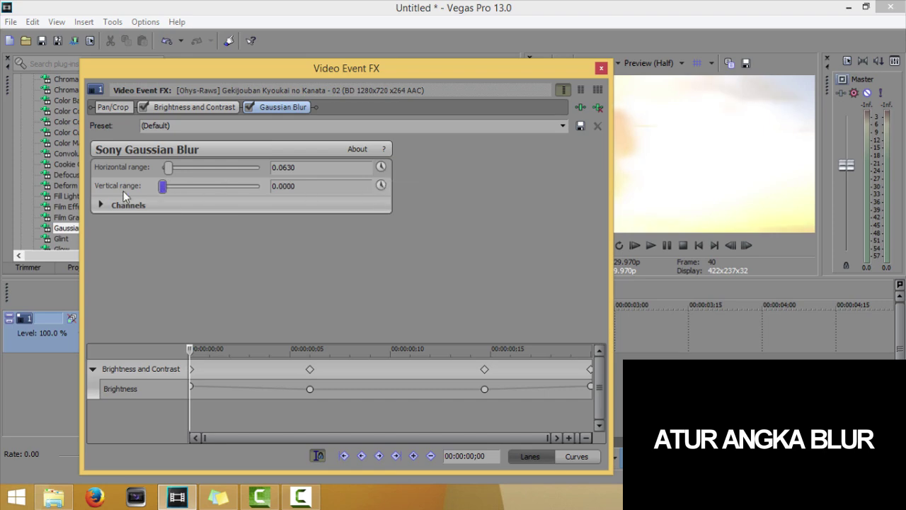
{"action": "left_click", "coordinate": [382, 168]}
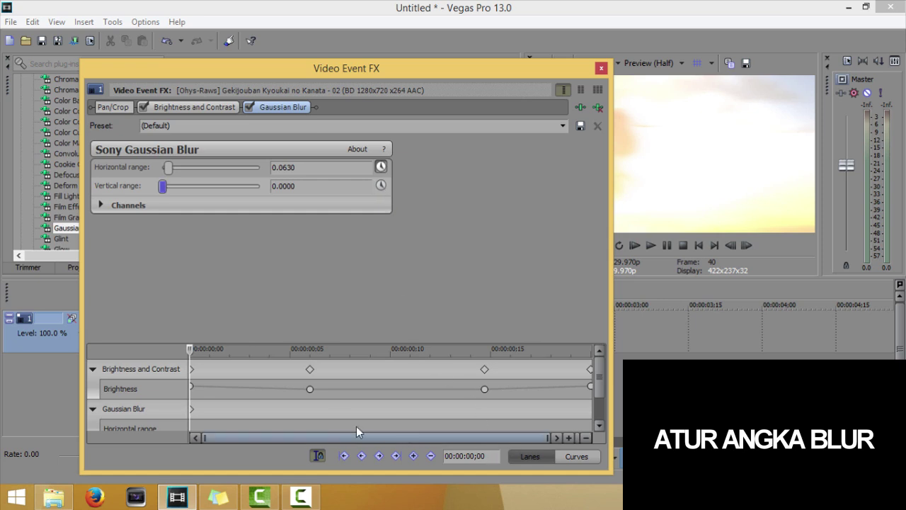
Add a Gaussian Blur keyframe at 00:00:00;06 in the third clip and set its horizontal range to 0
{"action": "left_click", "coordinate": [273, 409]}
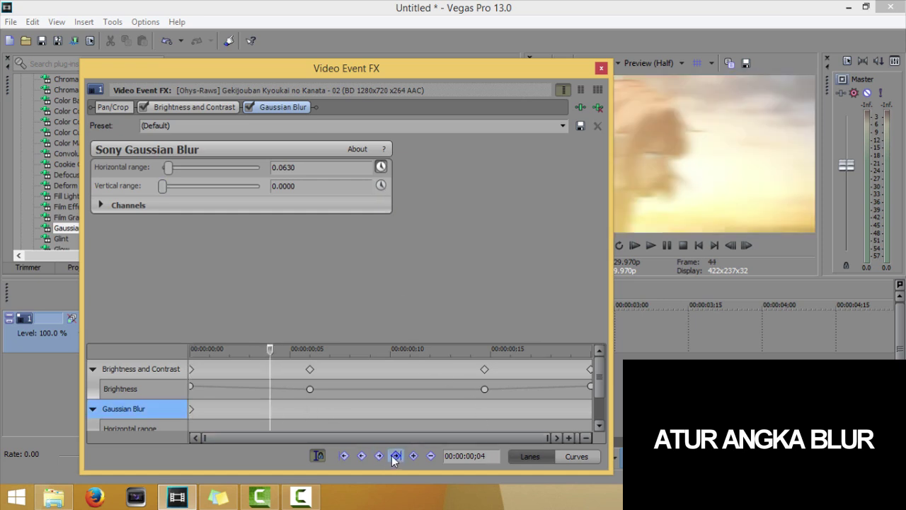
{"action": "left_click", "coordinate": [307, 411]}
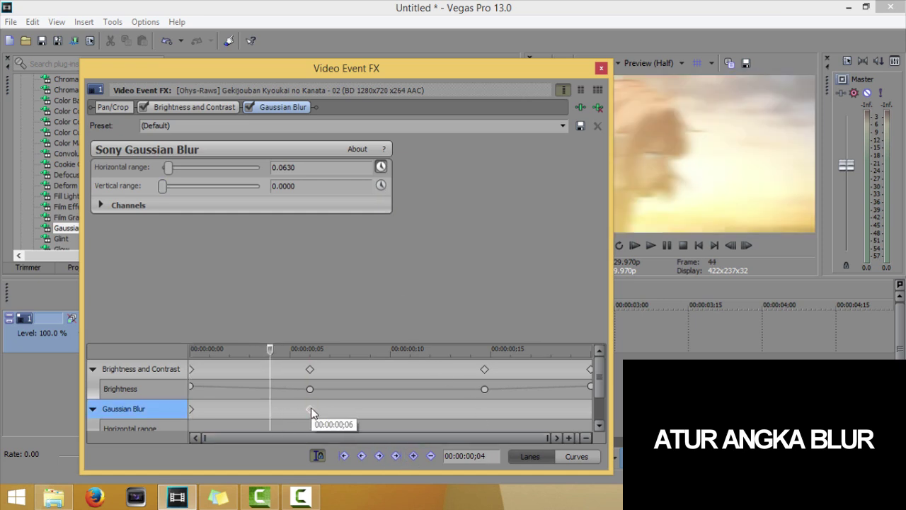
{"action": "left_click", "coordinate": [170, 167]}
{"action": "left_click_drag", "start_coordinate": [170, 165], "coordinate": [162, 167]}
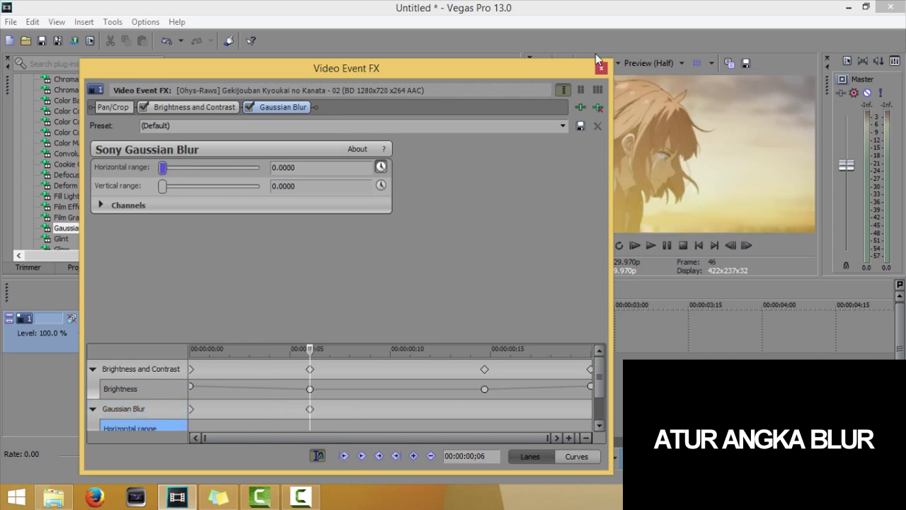
{"action": "left_click", "coordinate": [601, 68]}
Play the transition from the second to the third clip to review the horizontal blur
{"action": "left_click", "coordinate": [335, 344]}
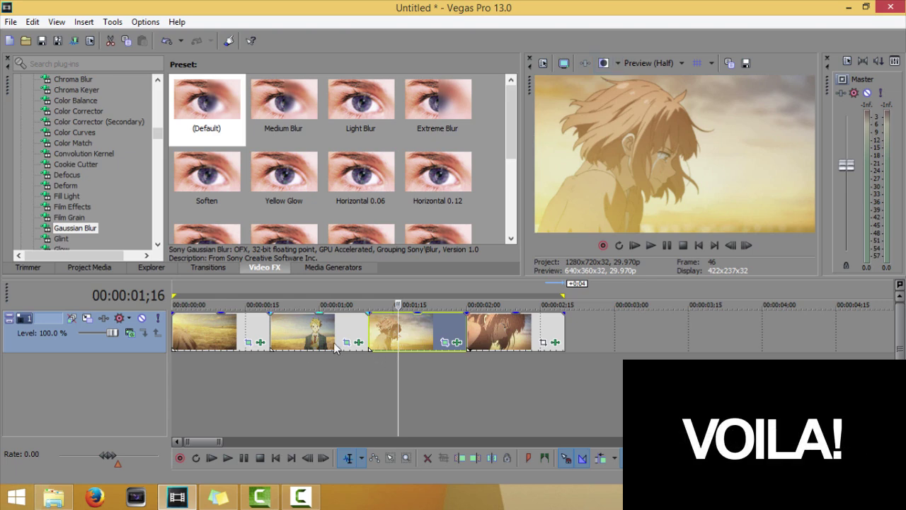
{"action": "key", "text": "space"}
{"action": "left_click", "coordinate": [299, 339]}
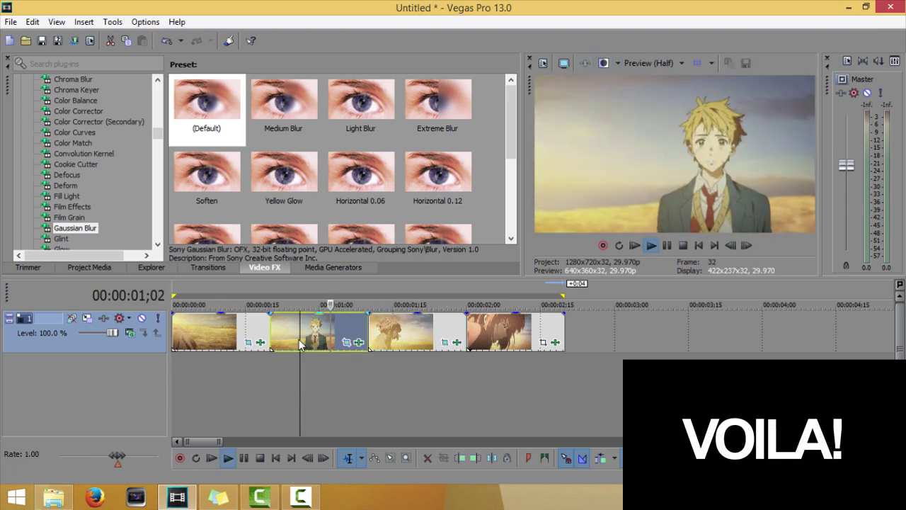
{"action": "key", "text": "space"}
{"action": "key", "text": "space"}
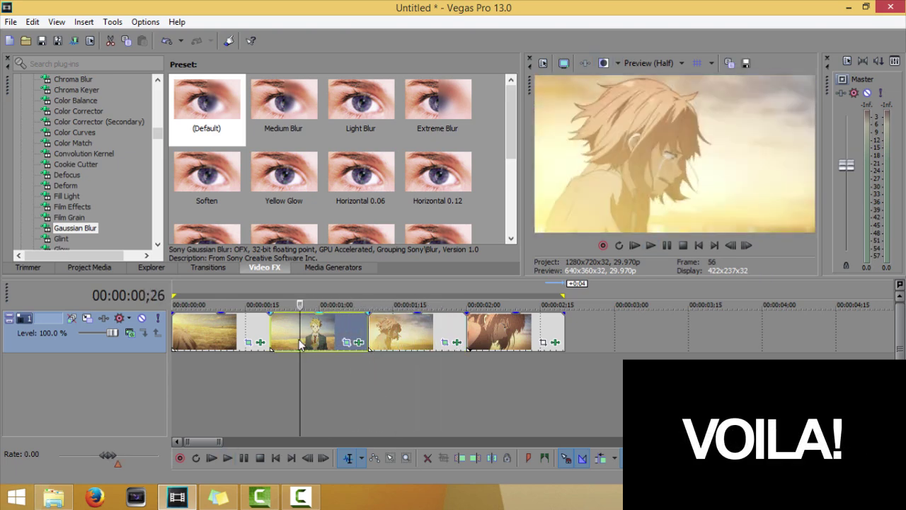
Apply the Moderate Proportional preset of Radial Blur to the first clip and enable animation of its strength
{"action": "left_click_drag", "start_coordinate": [160, 134], "coordinate": [157, 168]}
{"action": "left_click", "coordinate": [74, 152]}
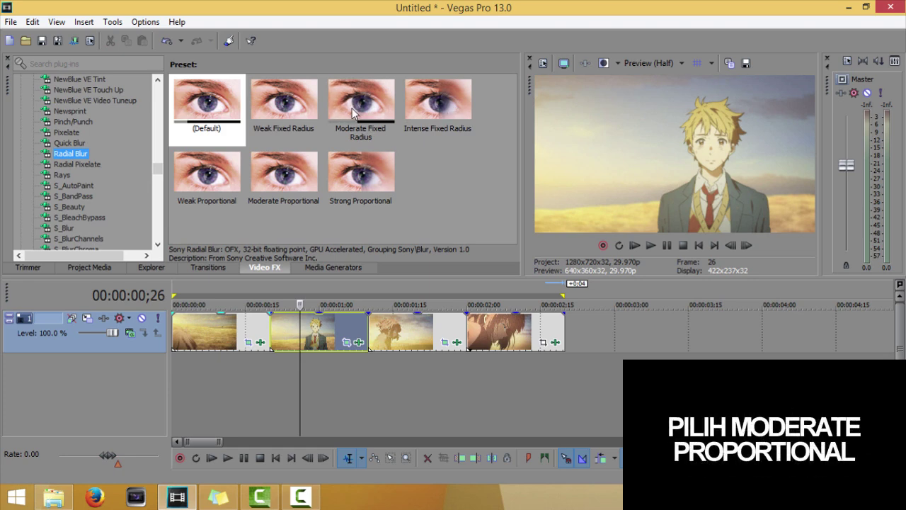
{"action": "left_click_drag", "start_coordinate": [283, 172], "coordinate": [228, 337]}
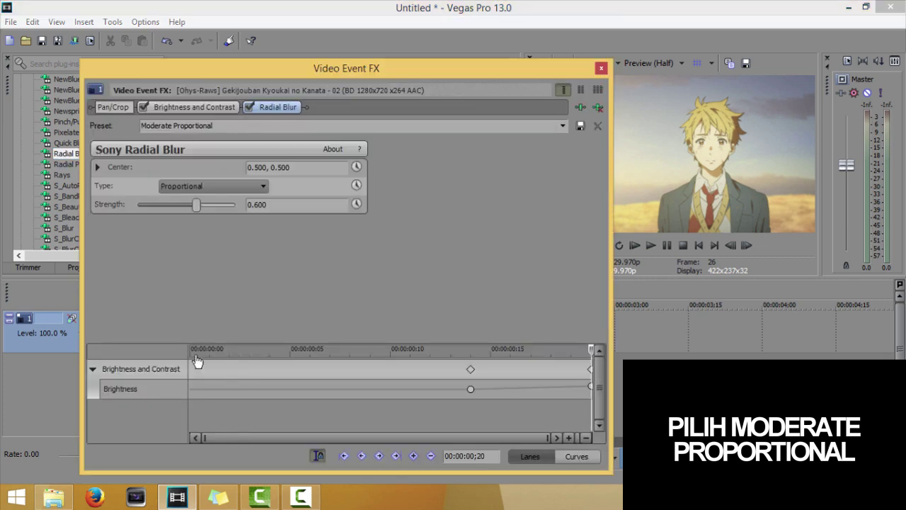
{"action": "left_click", "coordinate": [357, 204]}
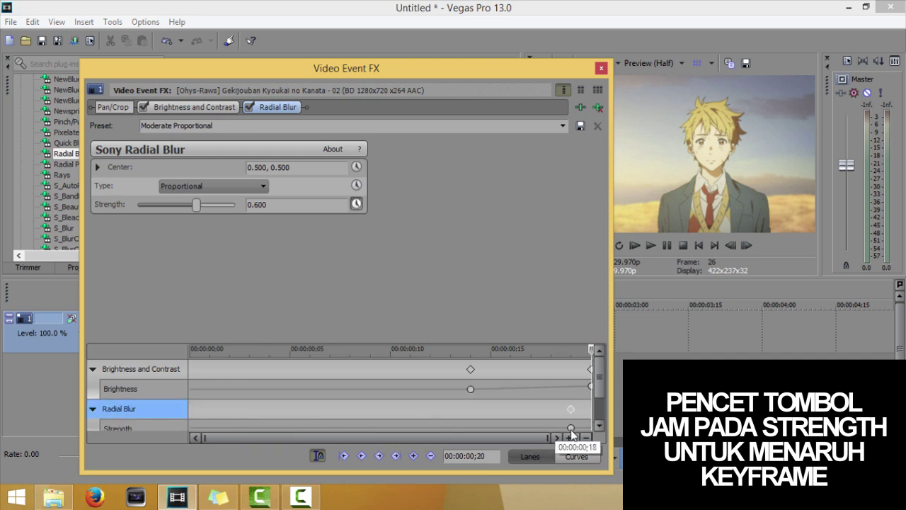
Keyframe the first clip's radial blur at its end and at 00:00:00;14, setting the strength at 00:00:00;14 to 0
{"action": "left_click", "coordinate": [447, 416]}
{"action": "left_click", "coordinate": [411, 456]}
{"action": "left_click_drag", "start_coordinate": [447, 410], "coordinate": [471, 410]}
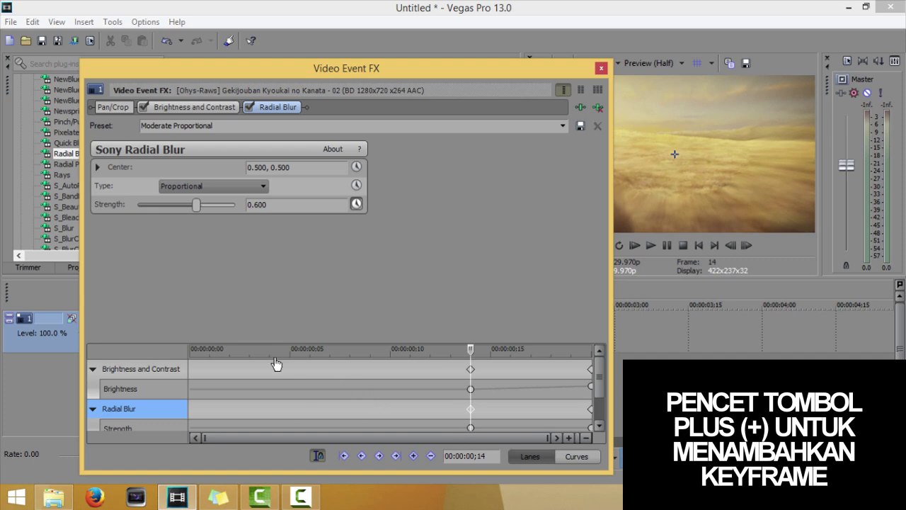
{"action": "left_click_drag", "start_coordinate": [197, 205], "coordinate": [112, 220]}
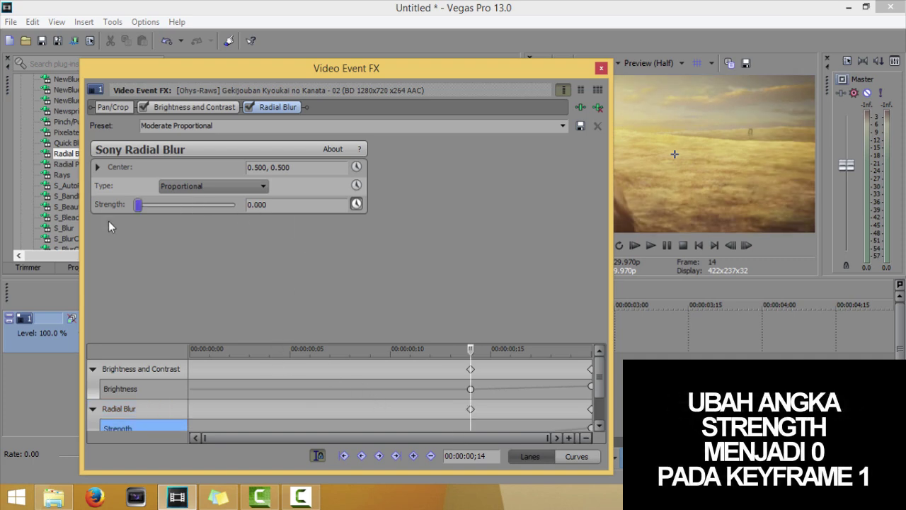
{"action": "left_click", "coordinate": [600, 69]}
Apply the Moderate Proportional Radial Blur to the second clip and enable strength animation at its start
{"action": "left_click", "coordinate": [271, 332]}
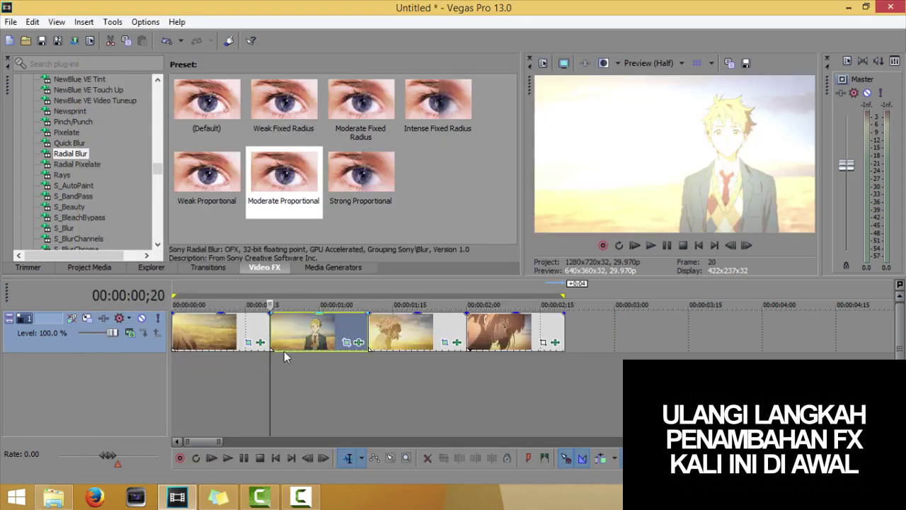
{"action": "left_click_drag", "start_coordinate": [313, 212], "coordinate": [301, 332]}
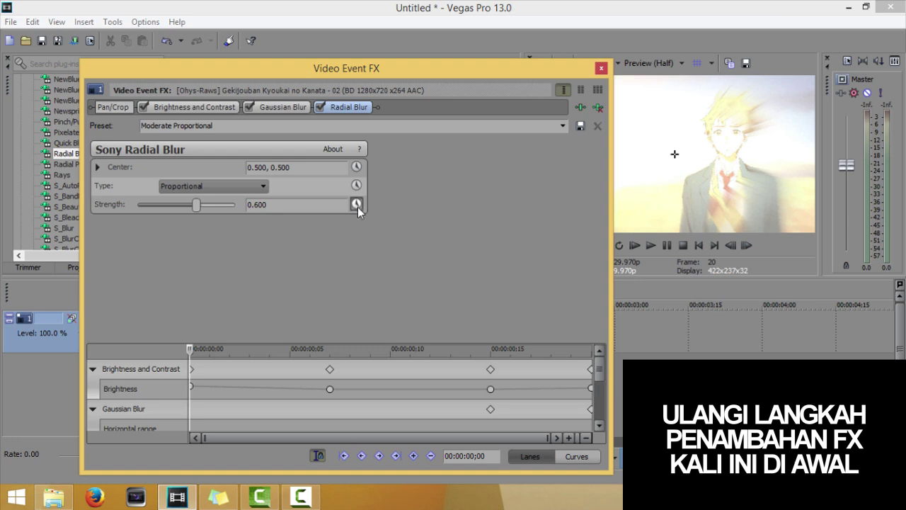
{"action": "left_click_drag", "start_coordinate": [600, 384], "coordinate": [598, 421]}
Add a Radial Blur keyframe at 00:00:00;06 in the second clip and set the strength there to 0
{"action": "left_click", "coordinate": [312, 390]}
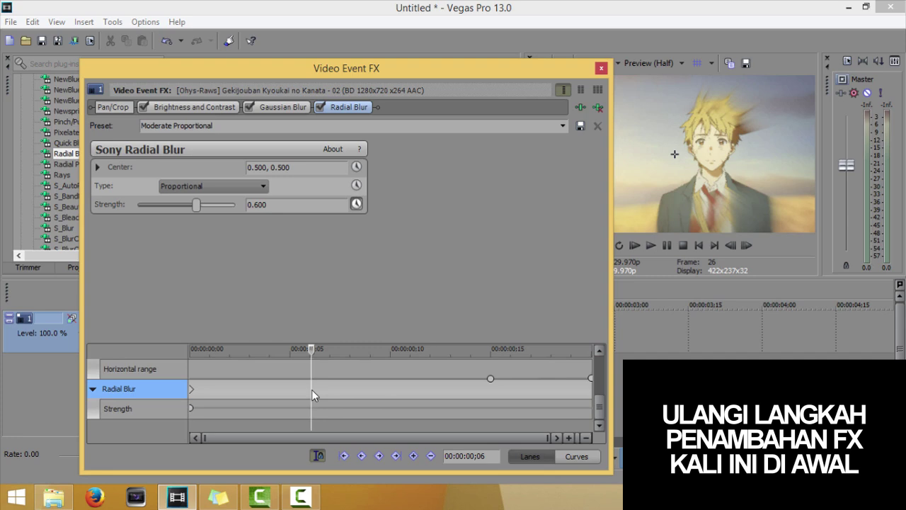
{"action": "left_click", "coordinate": [414, 458]}
{"action": "left_click_drag", "start_coordinate": [197, 204], "coordinate": [90, 212]}
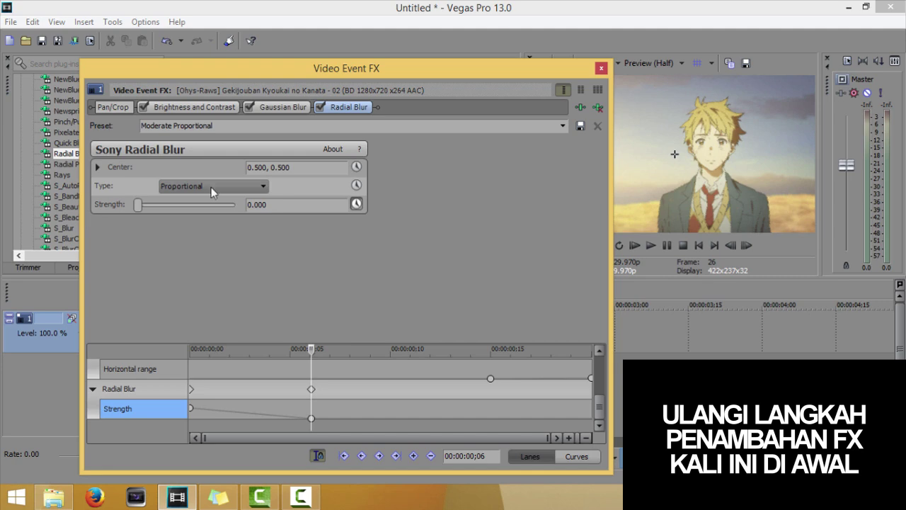
{"action": "left_click", "coordinate": [601, 69]}
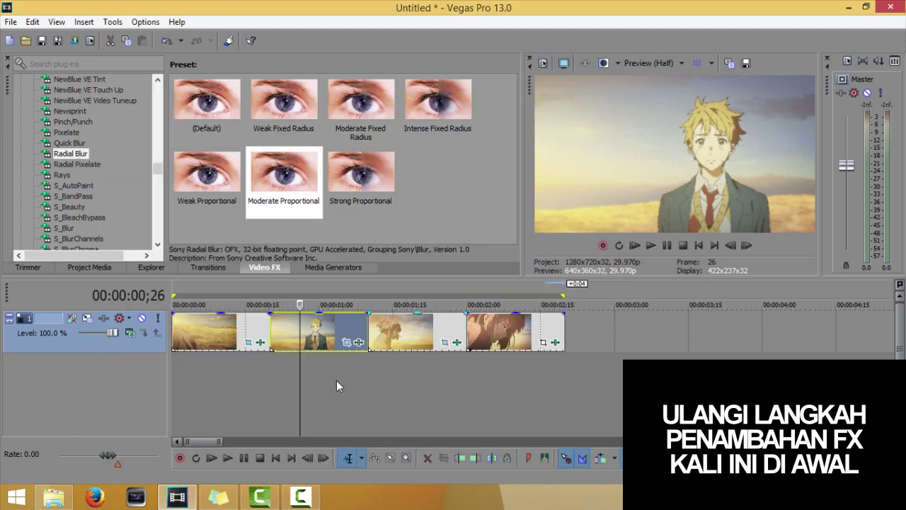
Play the sequence from the start to review the radial blur between the first and second clips
{"action": "left_click", "coordinate": [213, 458]}
{"action": "left_click", "coordinate": [216, 460]}
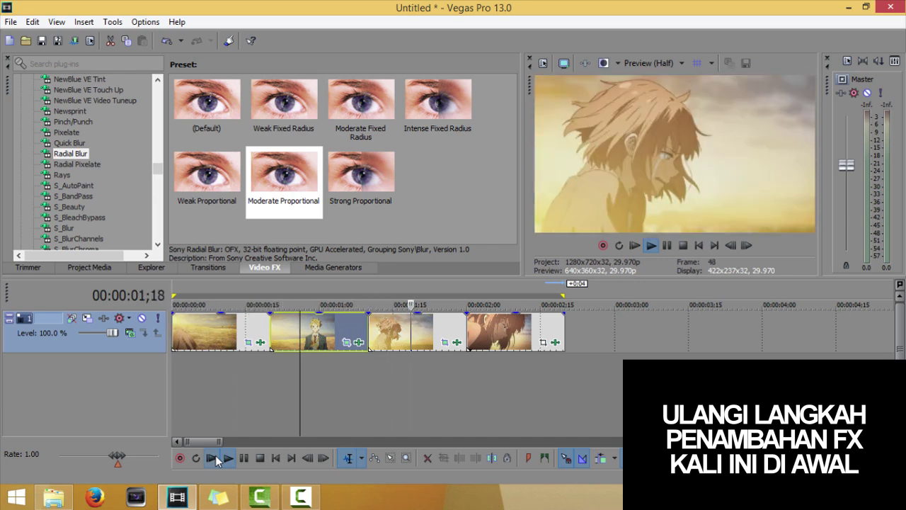
{"action": "left_click", "coordinate": [213, 458]}
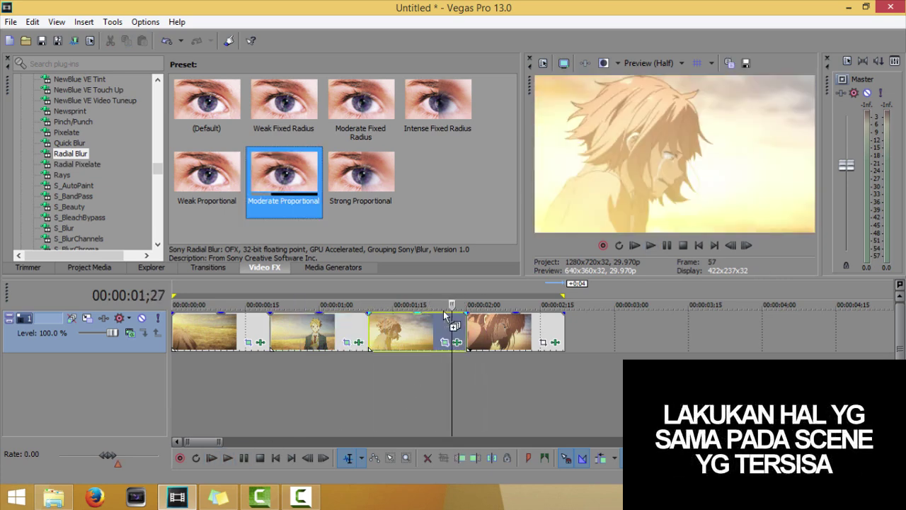
Apply the Moderate Proportional Radial Blur to the third clip and enable animation of its strength
{"action": "left_click_drag", "start_coordinate": [283, 173], "coordinate": [400, 332]}
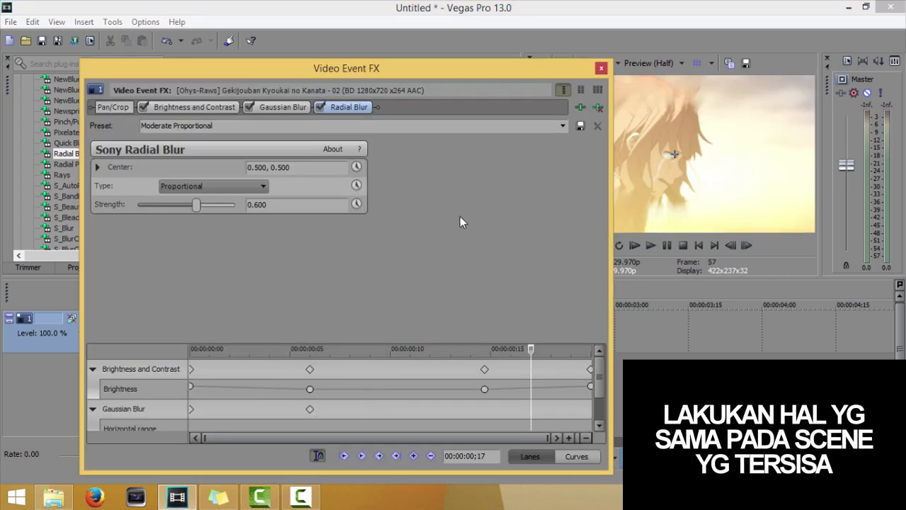
{"action": "left_click_drag", "start_coordinate": [526, 357], "coordinate": [592, 352]}
{"action": "left_click", "coordinate": [356, 204]}
Move the third clip's Radial Blur keyframe to the clip's end and set the strength at 00:00:00;14 to 0
{"action": "left_click_drag", "start_coordinate": [600, 382], "coordinate": [601, 422]}
{"action": "left_click_drag", "start_coordinate": [191, 390], "coordinate": [590, 389]}
{"action": "left_click_drag", "start_coordinate": [590, 348], "coordinate": [470, 350]}
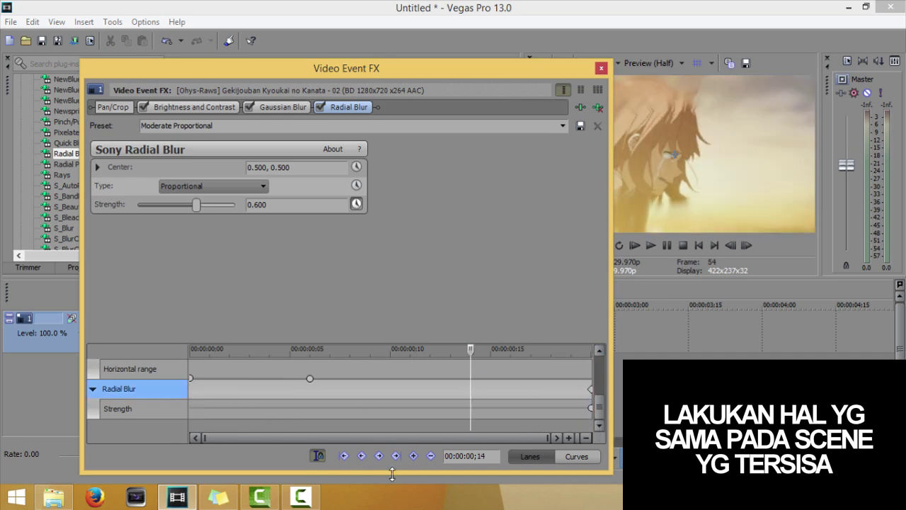
{"action": "left_click_drag", "start_coordinate": [196, 205], "coordinate": [138, 204]}
{"action": "left_click", "coordinate": [600, 69]}
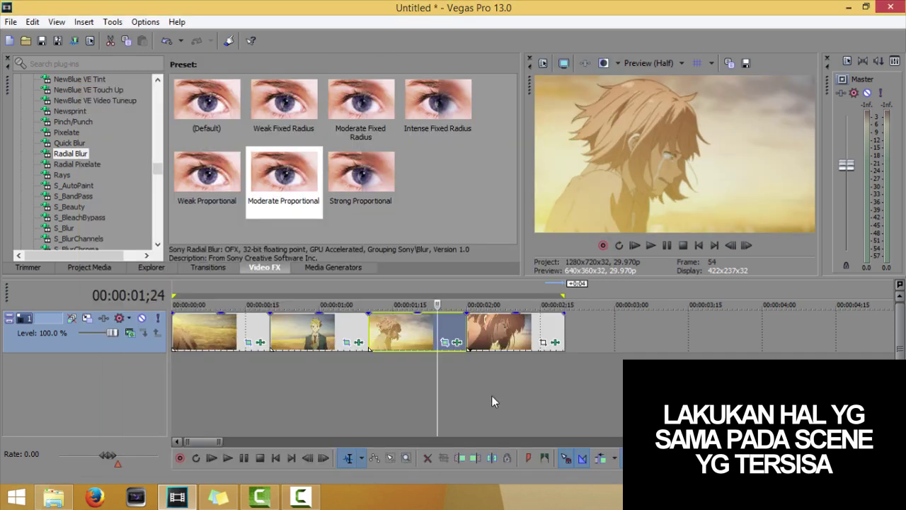
Play the third clip's transition into the fourth to review the radial blur
{"action": "left_click", "coordinate": [383, 388]}
{"action": "key", "text": "space"}
{"action": "key", "text": "space"}
Apply the Moderate Proportional Radial Blur to the fourth clip, with strength animated from its start to a keyframe at 00:00:00;07
{"action": "left_click", "coordinate": [468, 338]}
{"action": "left_click_drag", "start_coordinate": [284, 177], "coordinate": [479, 339]}
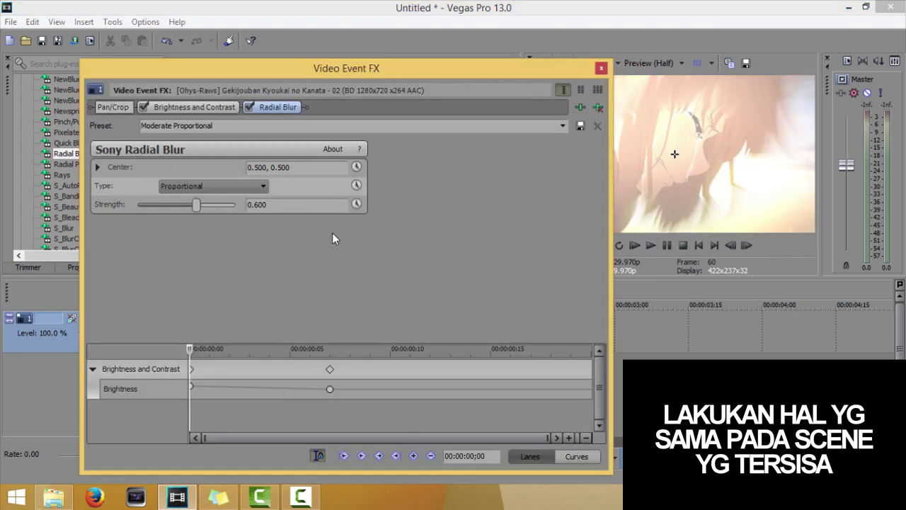
{"action": "left_click", "coordinate": [355, 204]}
{"action": "left_click_drag", "start_coordinate": [191, 360], "coordinate": [327, 361]}
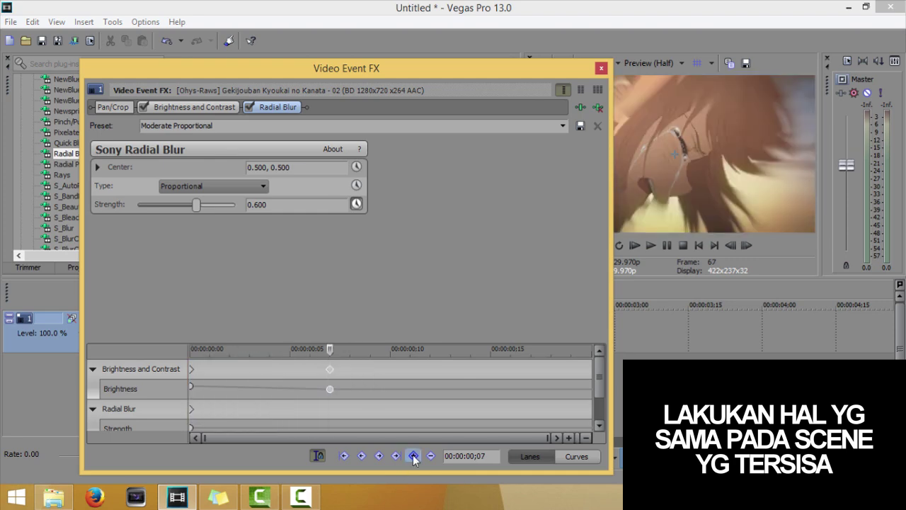
{"action": "left_click", "coordinate": [601, 68]}
Play the whole sequence from the start to review all the blurred transitions
{"action": "left_click", "coordinate": [211, 458]}
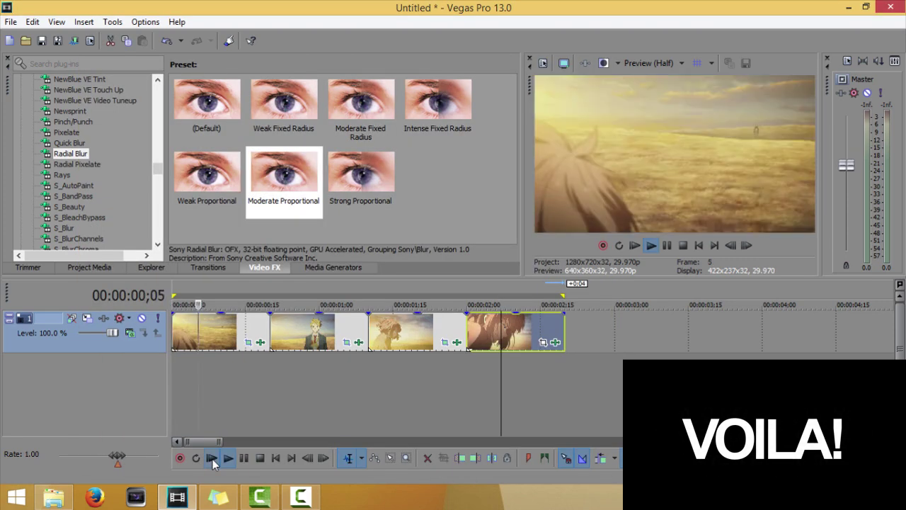